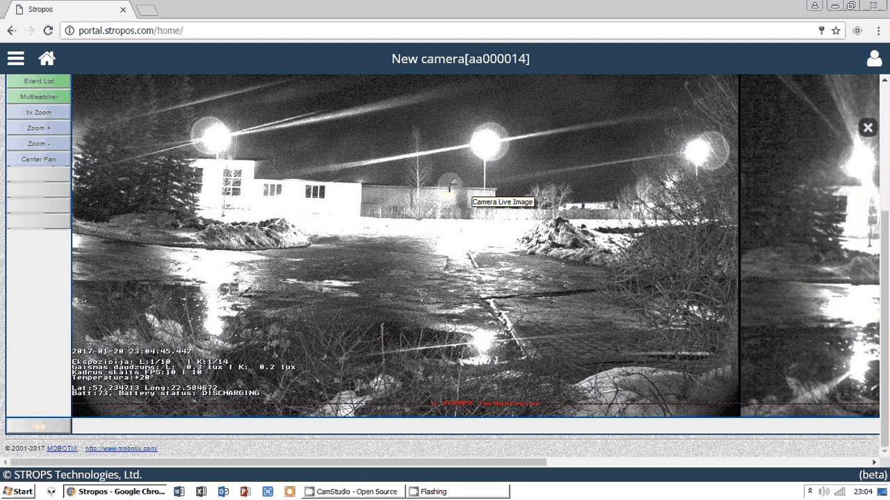
# - In the camera's General Image Settings, set the image size to VGA (640x480) and the image quality to Fast
pyautogui.scroll(3, 450, 186)
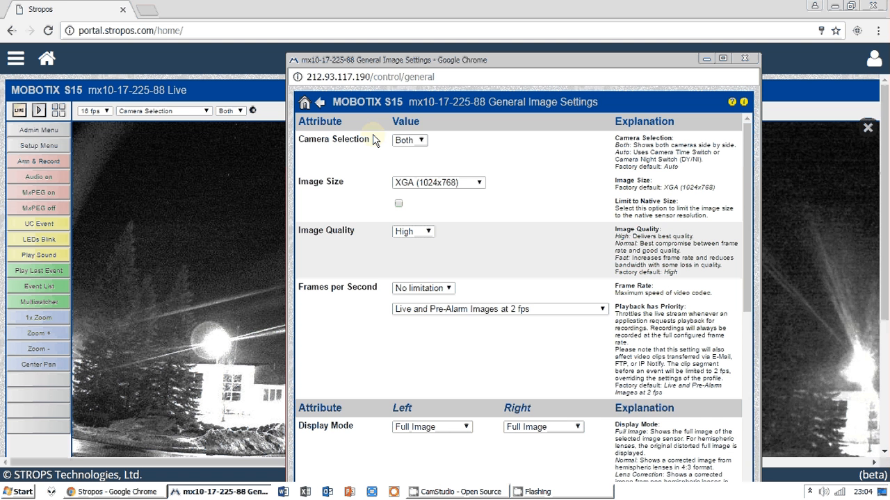
pyautogui.click(426, 183)
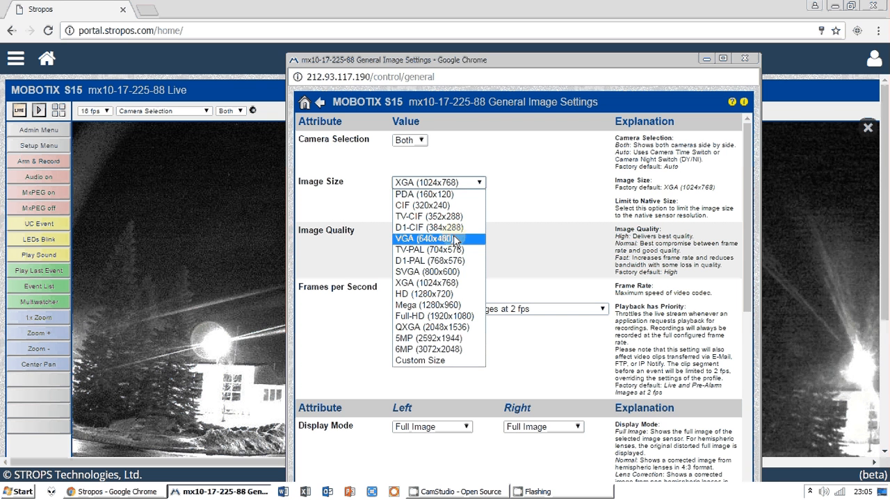
pyautogui.click(455, 240)
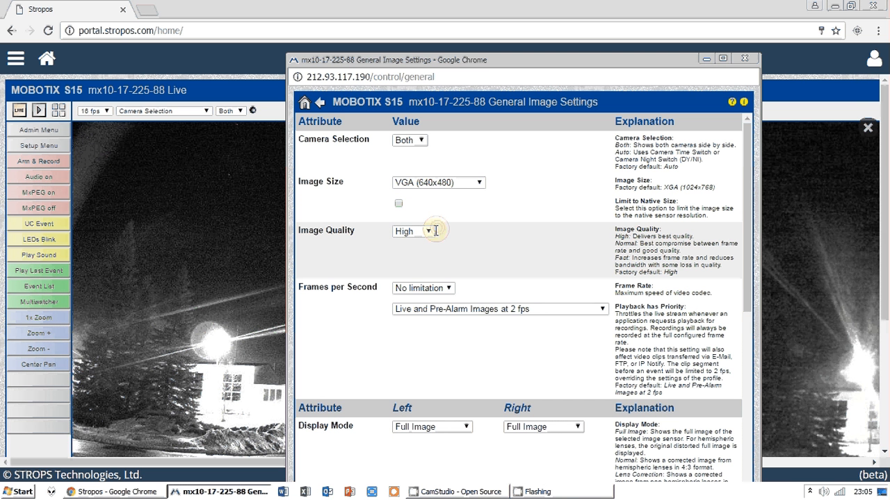
pyautogui.click(431, 231)
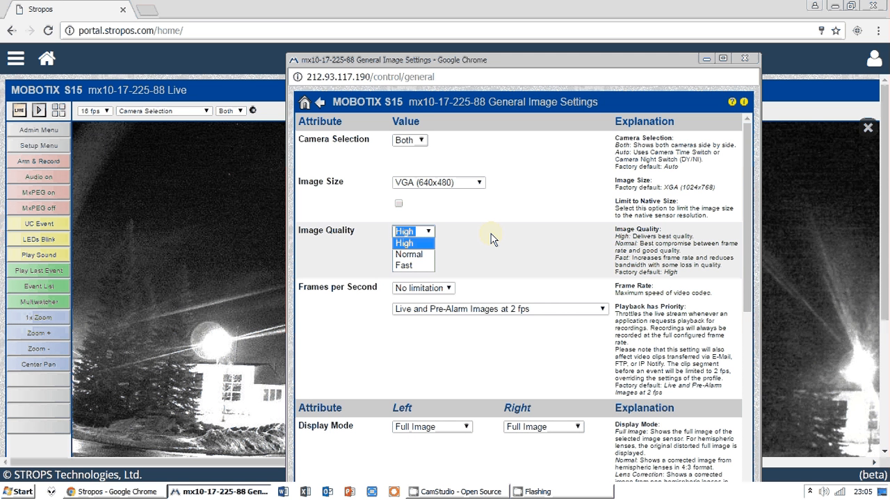
pyautogui.click(416, 265)
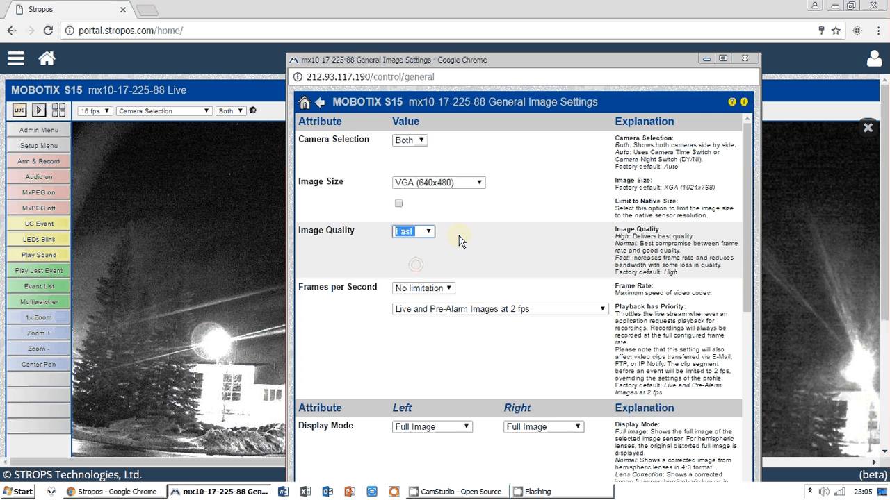
# - Set the frame rate to No limitation and the playback priority setting to Disabled
pyautogui.scroll(-1, 513, 259)
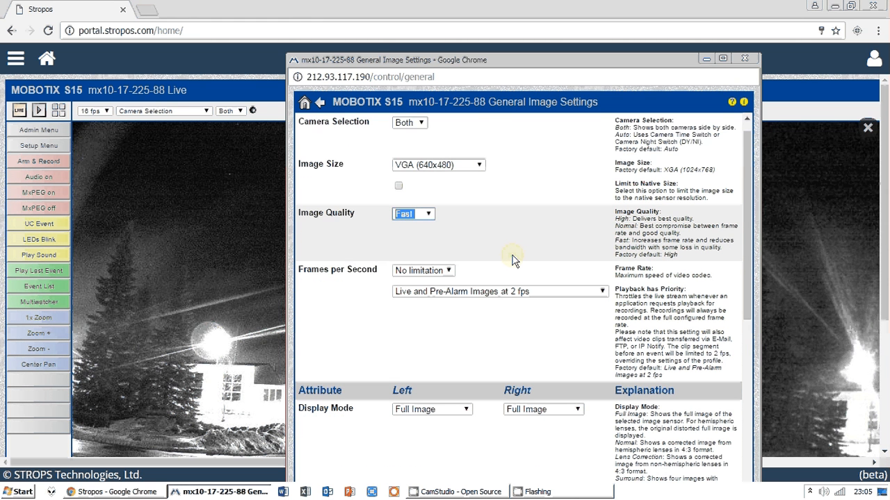
pyautogui.scroll(-1, 452, 248)
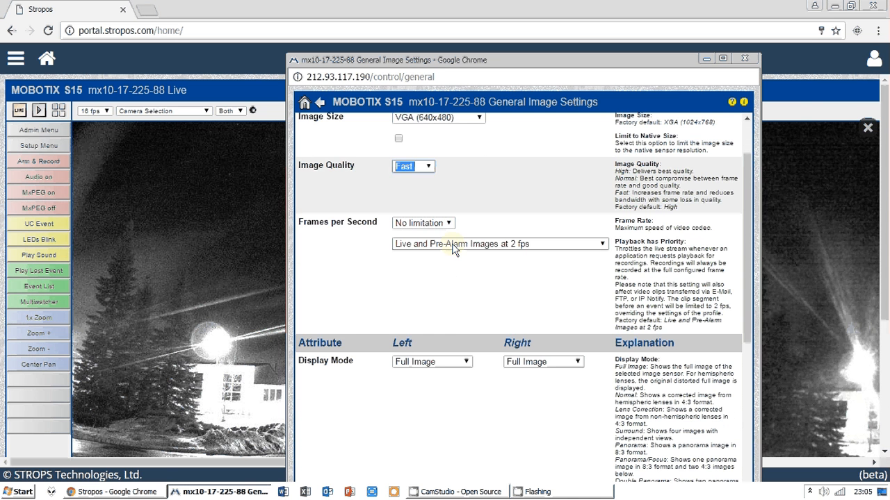
pyautogui.click(421, 224)
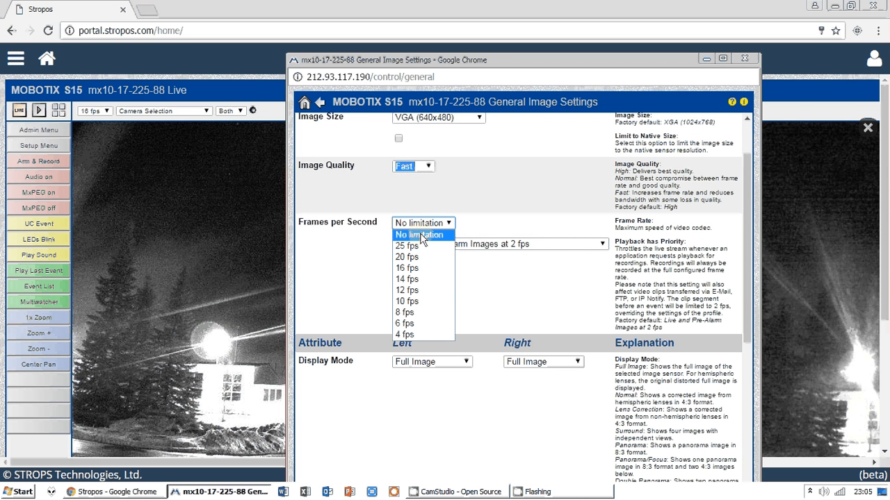
pyautogui.click(420, 235)
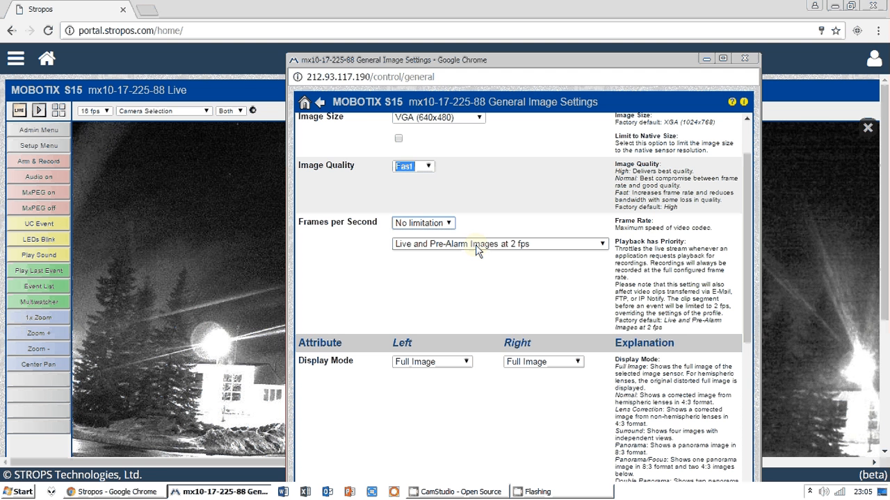
pyautogui.click(477, 249)
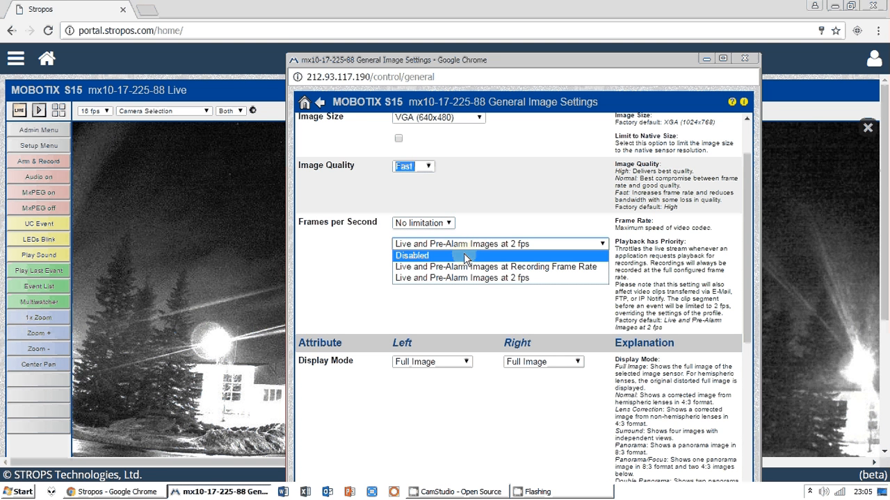
pyautogui.click(464, 257)
# - Examine the display mode, mirroring and rotation options, and check the camera's live image
pyautogui.scroll(-1, 445, 268)
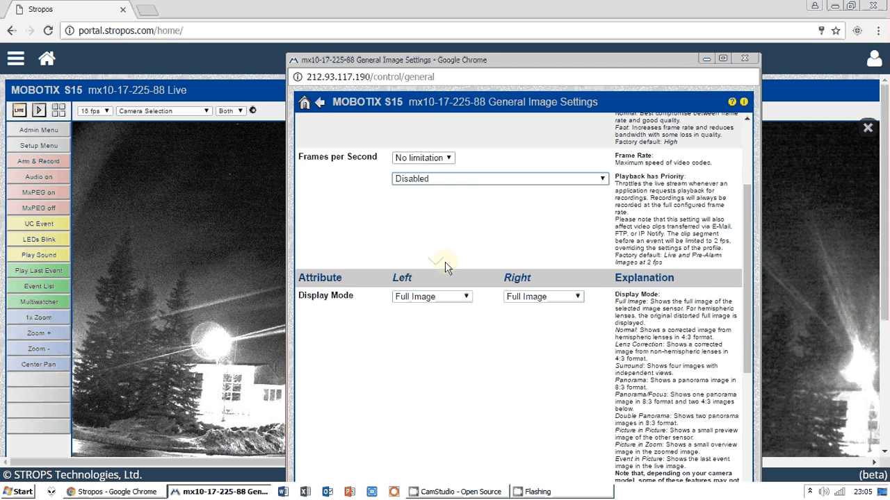
pyautogui.scroll(-1, 445, 268)
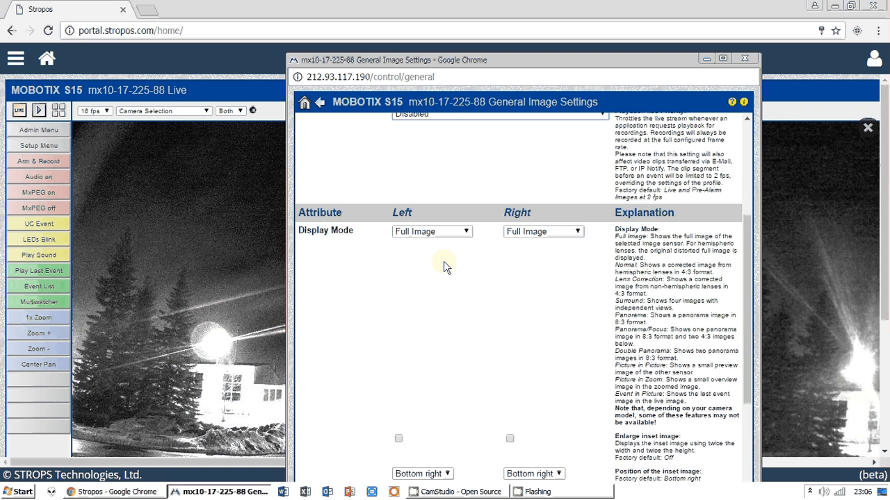
pyautogui.scroll(-1, 445, 267)
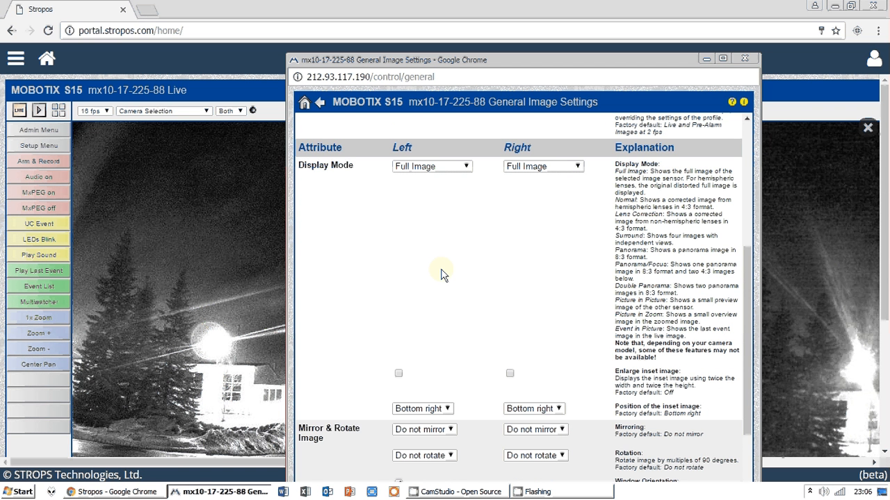
pyautogui.click(465, 166)
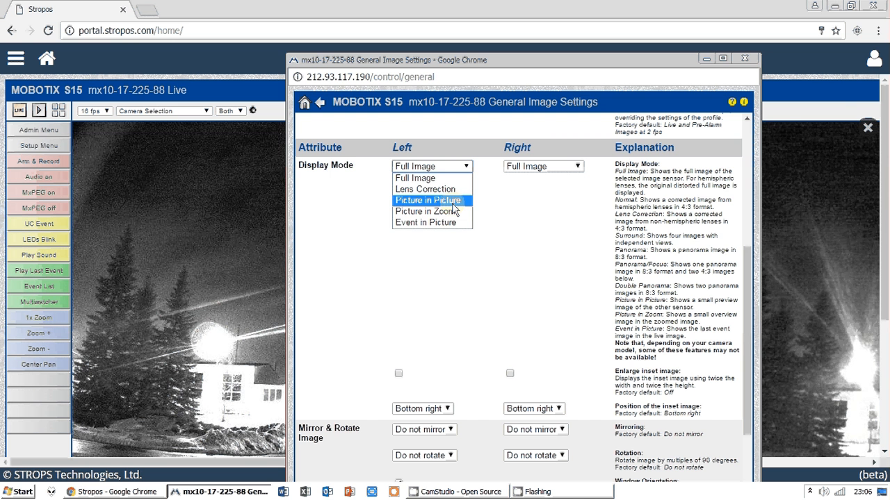
pyautogui.click(456, 200)
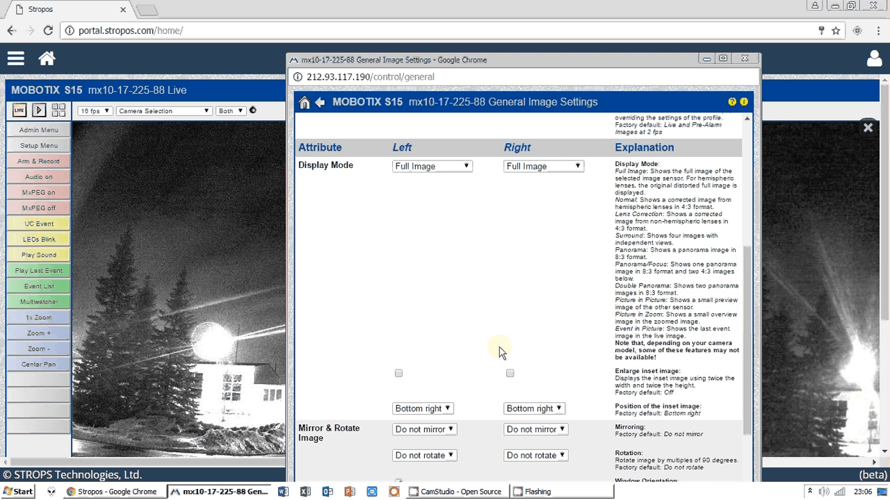
pyautogui.scroll(-1, 442, 345)
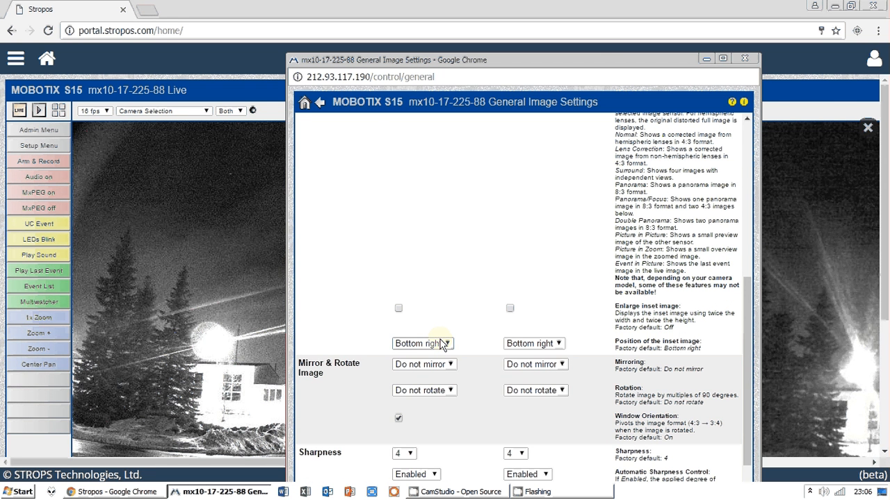
pyautogui.scroll(-1, 443, 345)
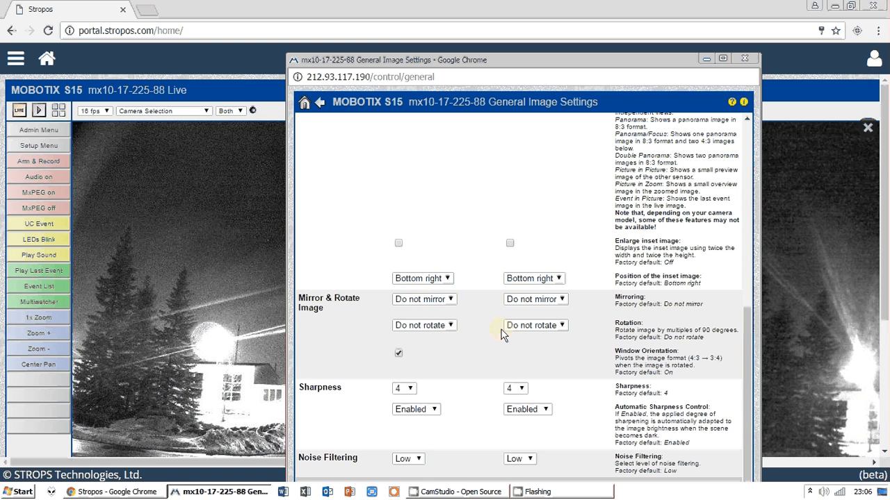
pyautogui.click(229, 309)
pyautogui.scroll(-3, 228, 310)
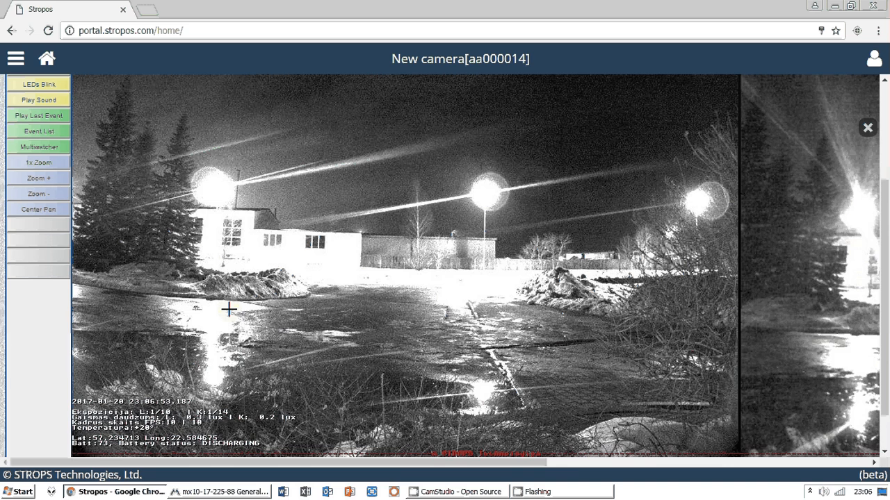
pyautogui.scroll(1, 229, 309)
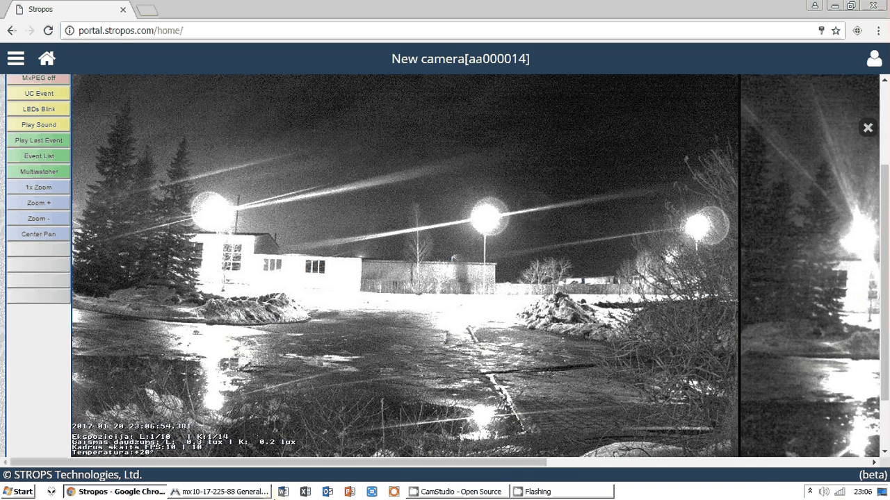
# - Return to the General Image Settings window and set Sharpness to 8 for both the left and right images
pyautogui.click(271, 494)
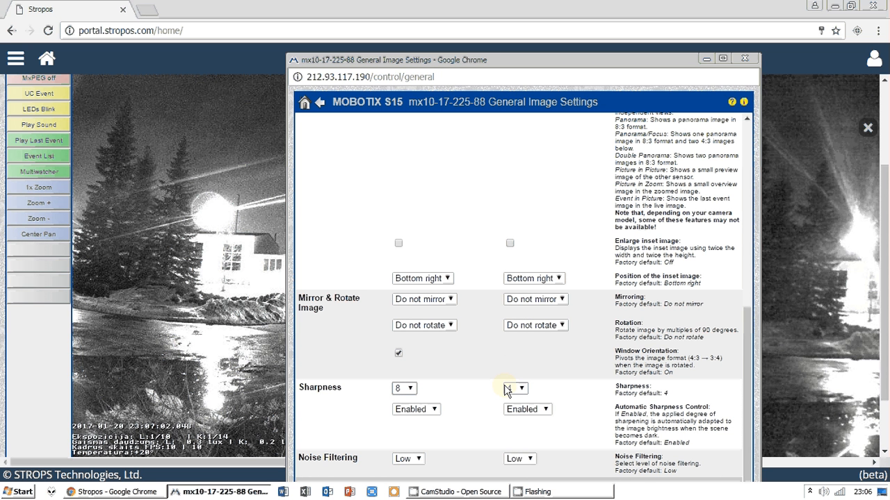
pyautogui.click(506, 391)
pyautogui.click(521, 356)
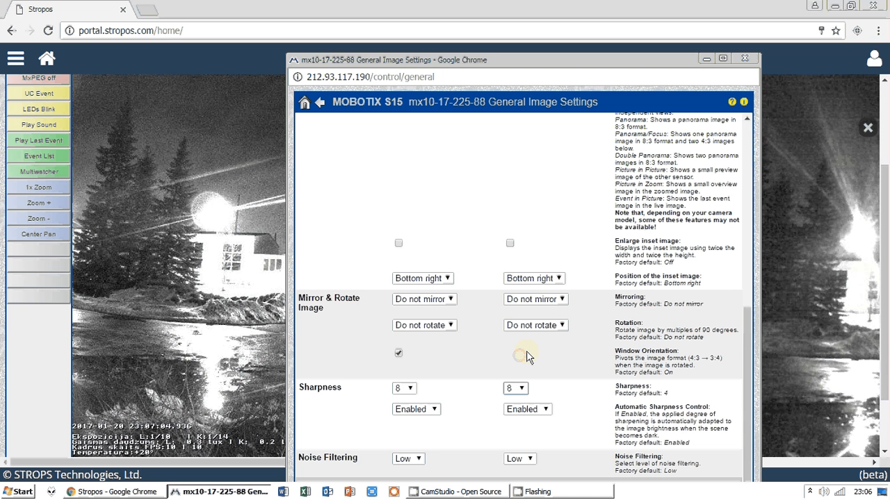
# - Set Automatic Sharpness Control to Disabled for both the left and right images
pyautogui.scroll(-1, 526, 357)
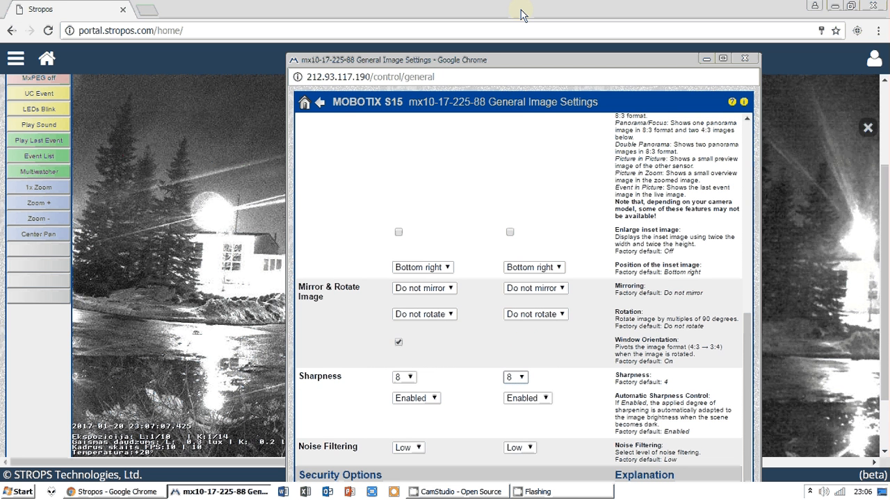
pyautogui.moveTo(522, 60); pyautogui.dragTo(523, 35)
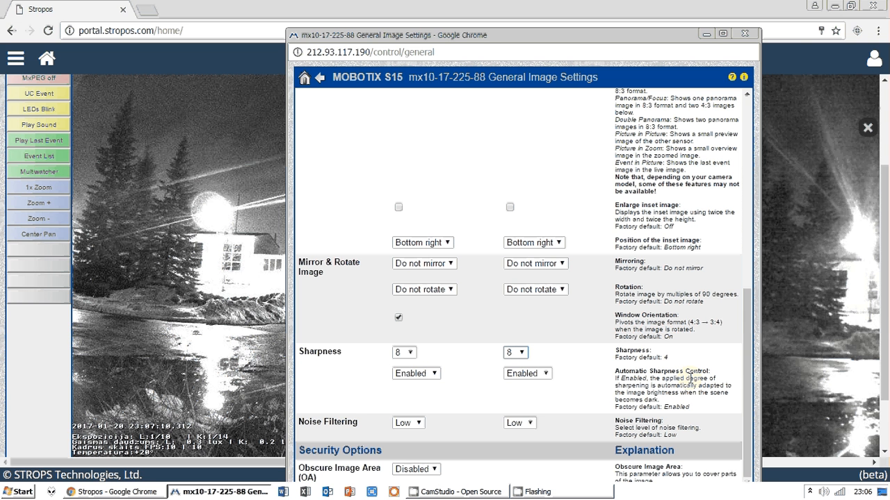
pyautogui.click(434, 374)
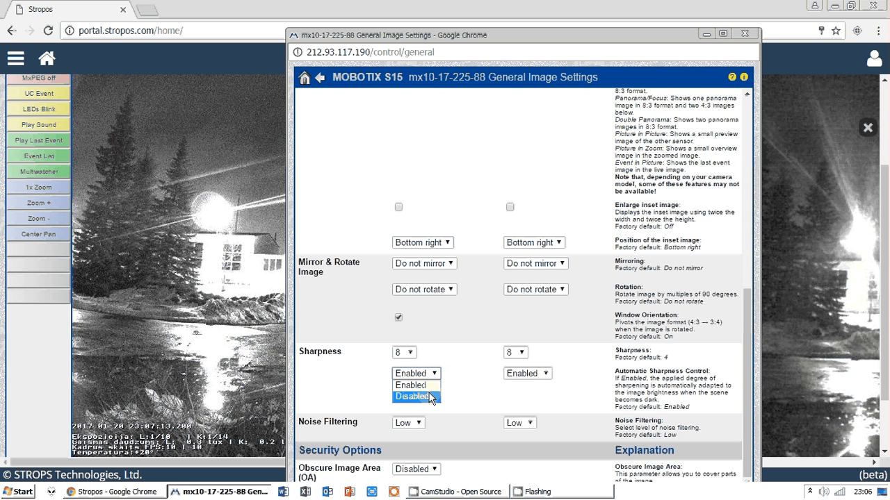
pyautogui.click(431, 397)
pyautogui.click(526, 374)
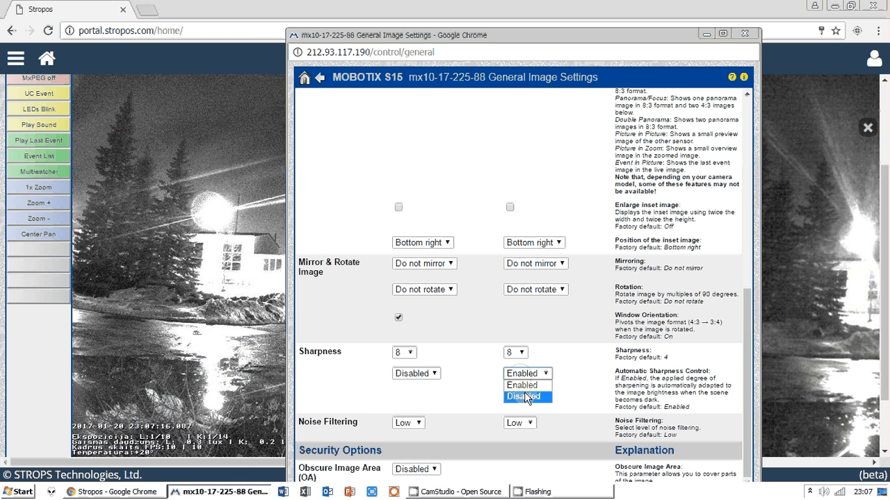
pyautogui.click(524, 397)
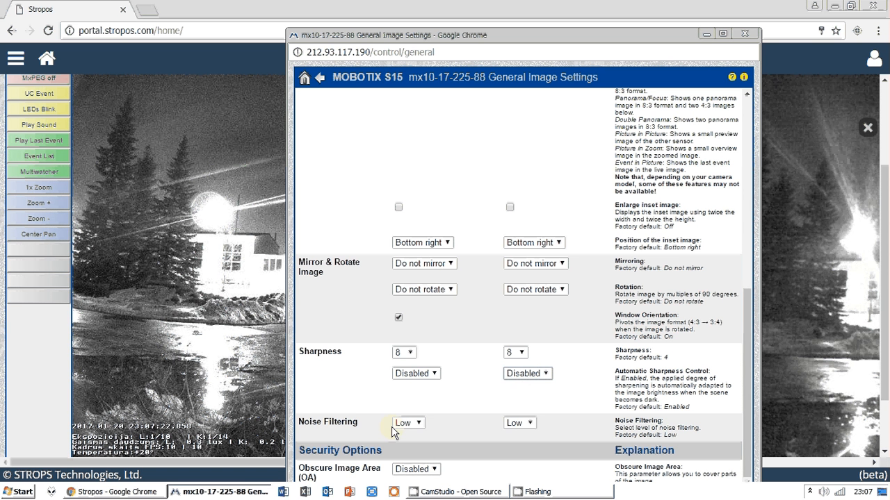
# - Apply the image settings with noise filtering at Low, and check the live view from both lenses
pyautogui.click(417, 423)
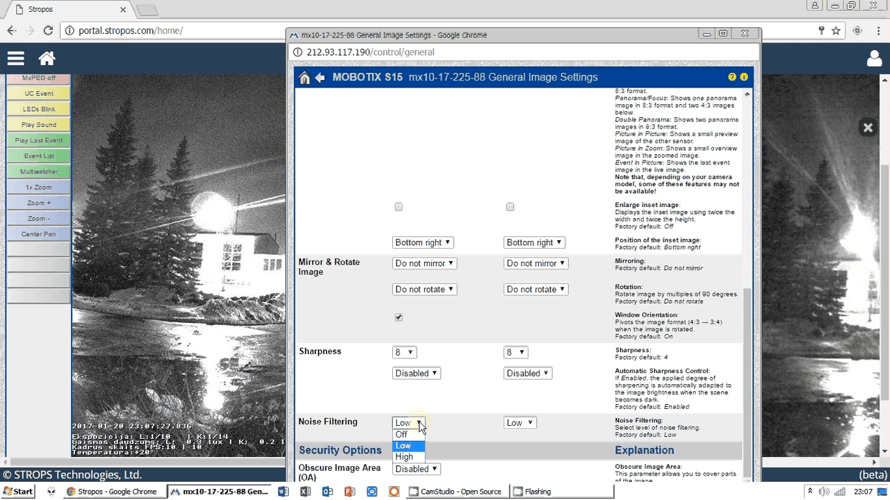
pyautogui.click(483, 425)
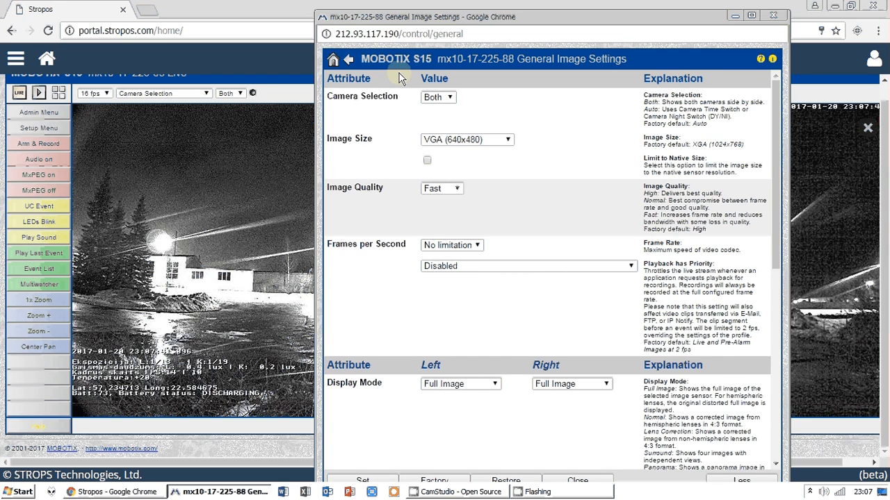
pyautogui.moveTo(457, 22); pyautogui.dragTo(492, 371)
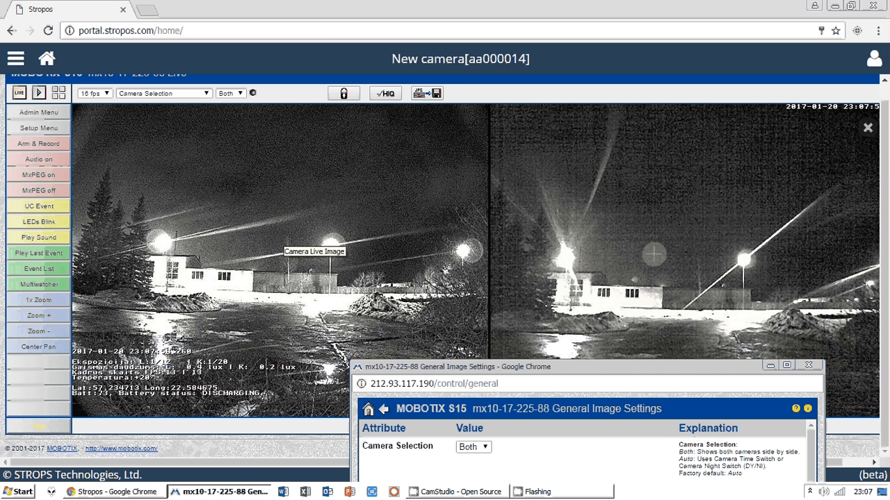
pyautogui.moveTo(635, 368); pyautogui.dragTo(637, 36)
# - Set Automatic Sharpness Control to Enabled for the right image and apply the settings
pyautogui.scroll(-2, 629, 309)
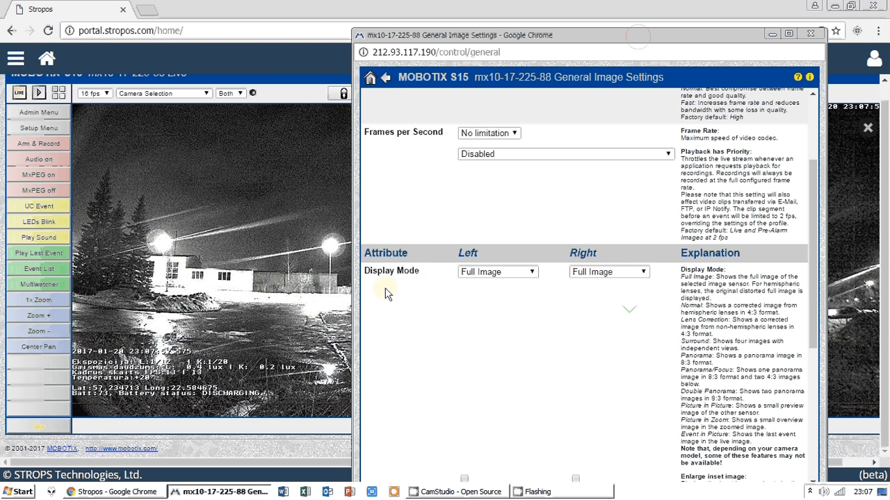
pyautogui.scroll(-2, 387, 293)
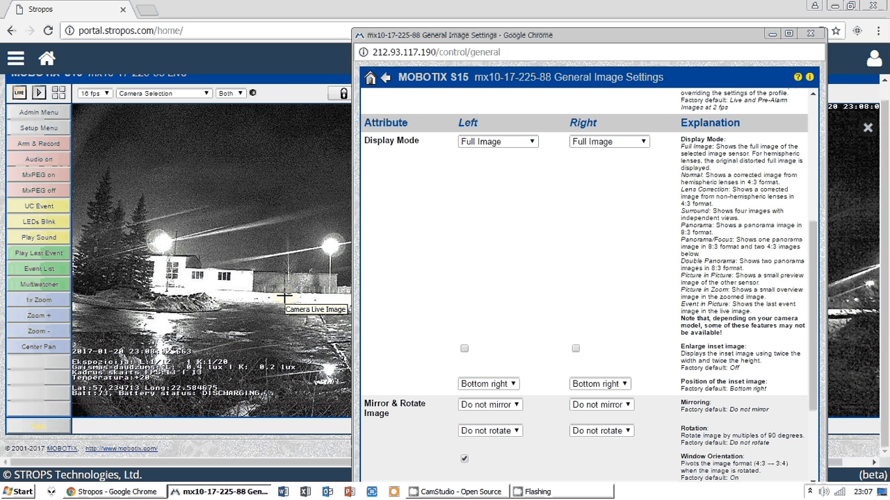
pyautogui.scroll(-2, 436, 338)
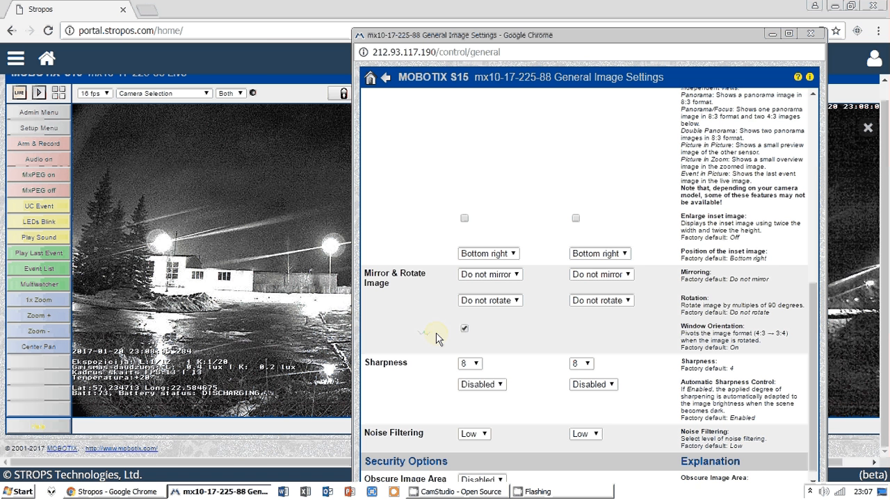
pyautogui.scroll(-1, 494, 381)
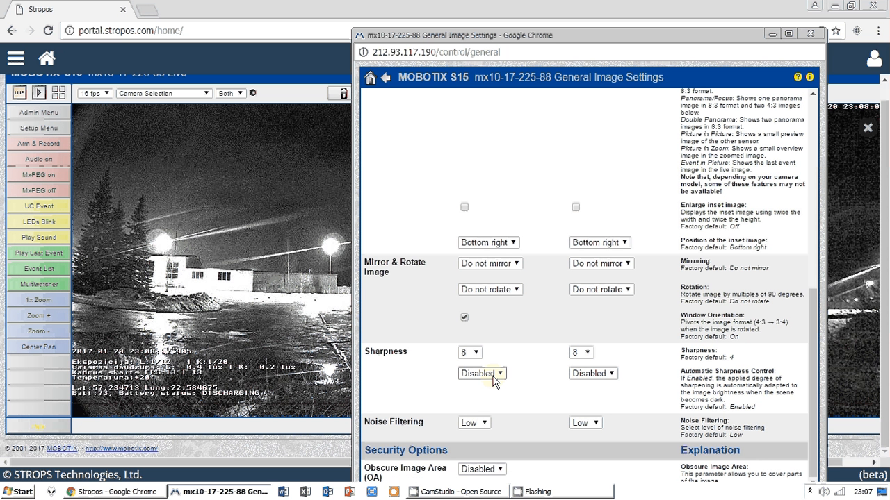
pyautogui.click(593, 374)
pyautogui.click(589, 384)
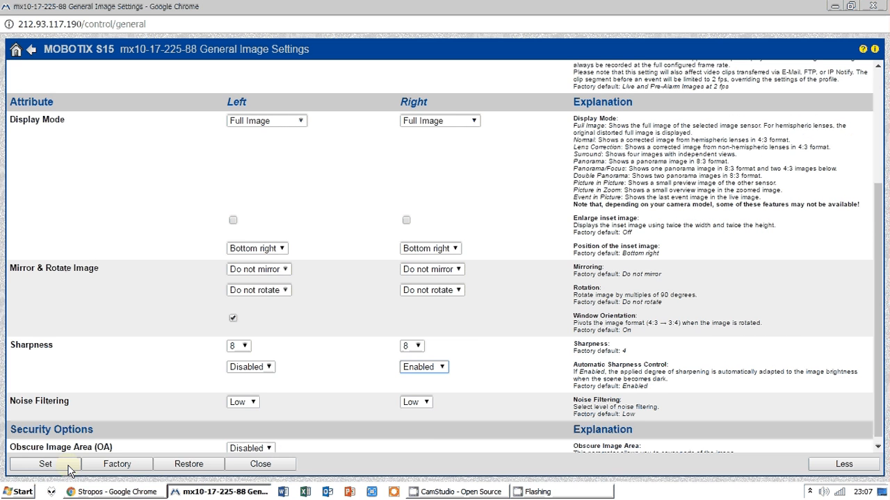
pyautogui.click(70, 470)
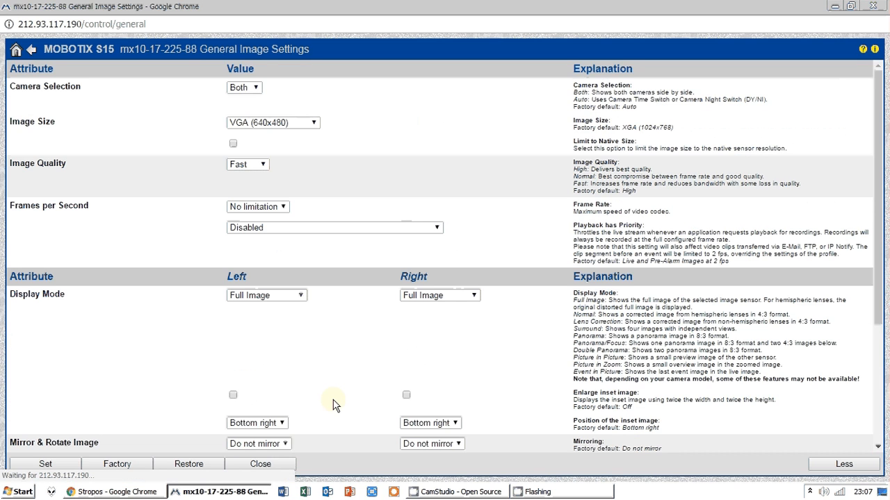
# - Check the live image from both lenses, return to the General Image Settings and apply them again
pyautogui.scroll(-3, 333, 405)
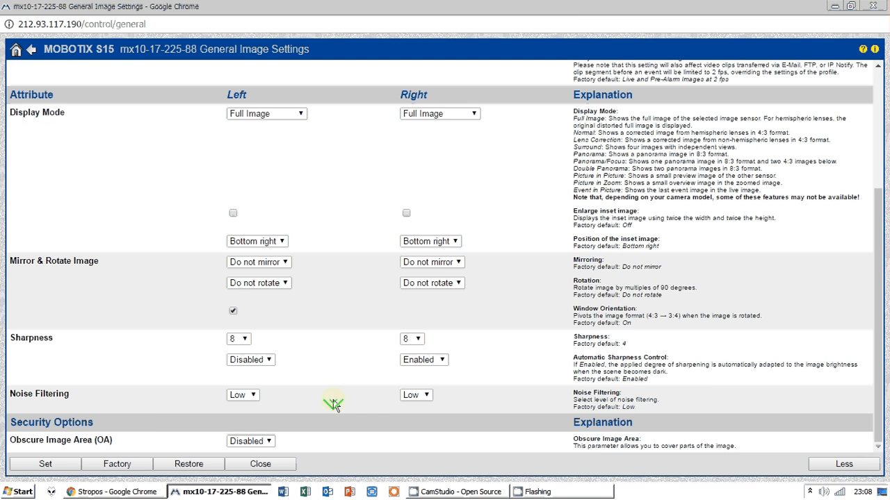
pyautogui.click(137, 493)
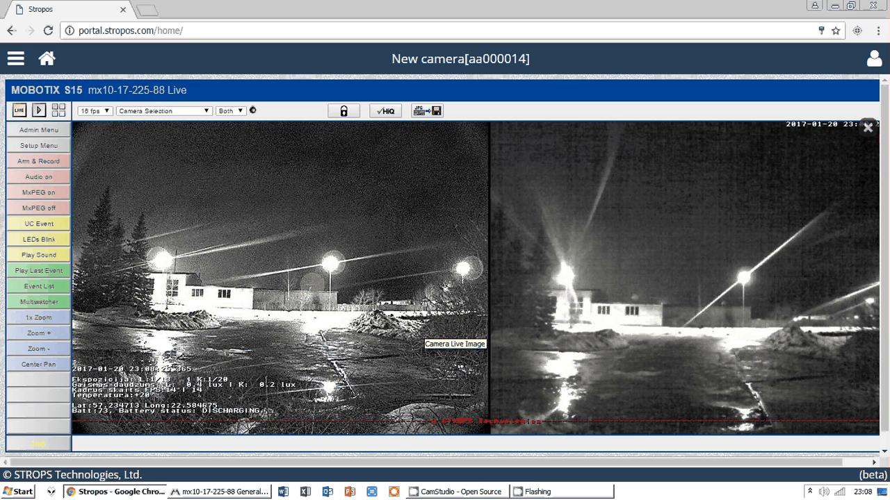
pyautogui.hotkey('alt', 'Tab')
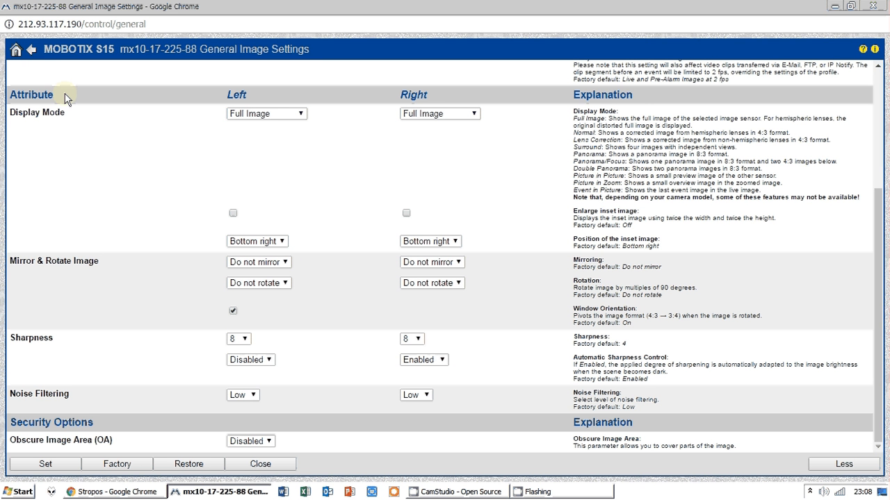
pyautogui.click(47, 463)
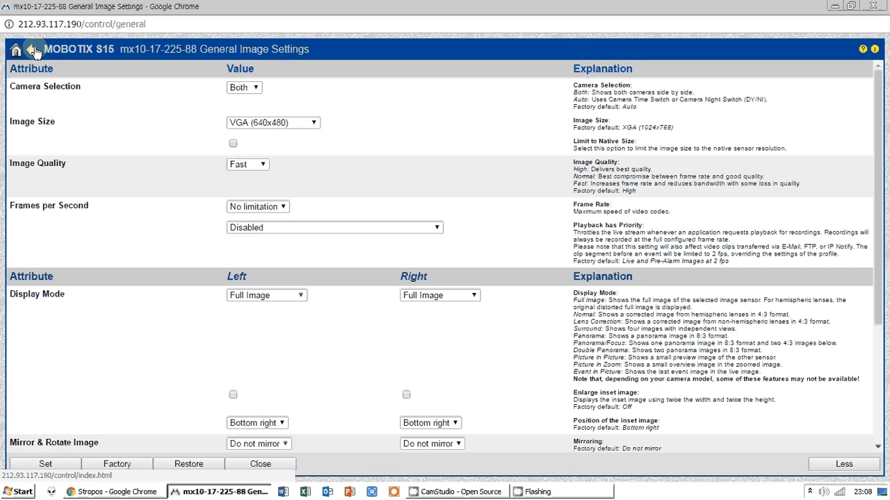
# - Open the Exposure Settings and set Exposure Windows to Full Image for both the left and right images
pyautogui.click(33, 50)
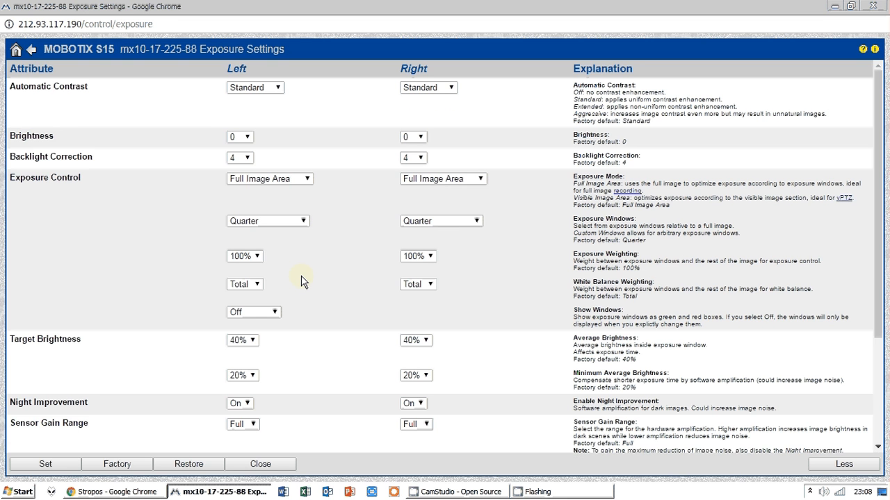
pyautogui.scroll(-2, 268, 249)
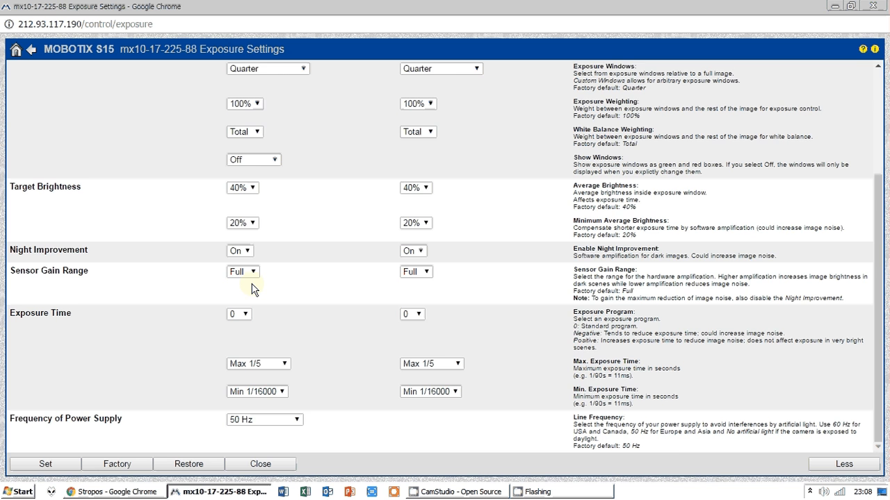
pyautogui.scroll(2, 278, 291)
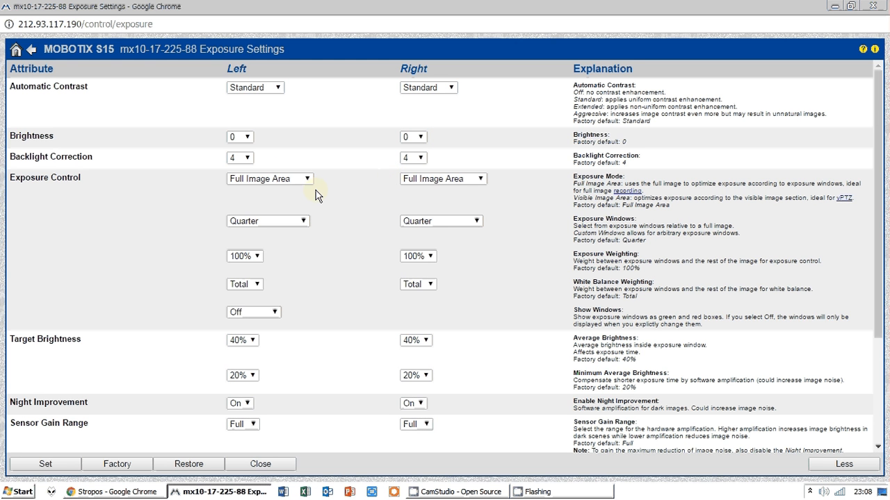
pyautogui.click(272, 218)
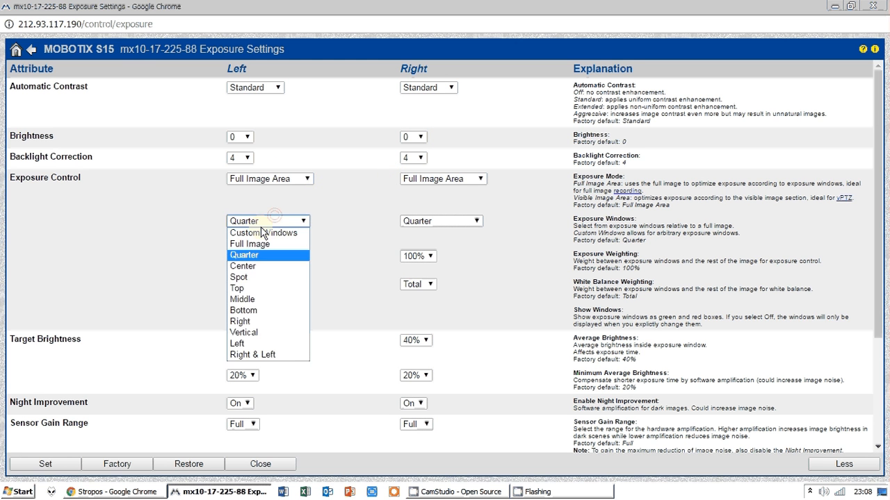
pyautogui.click(261, 244)
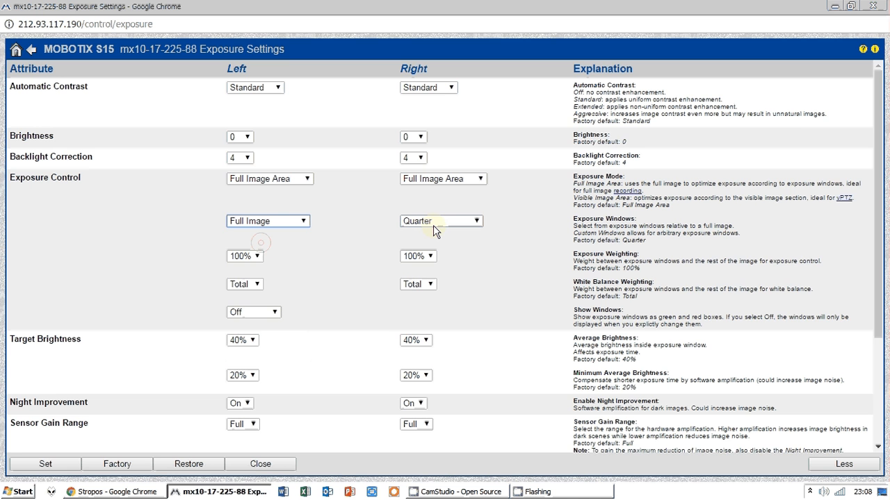
pyautogui.click(433, 225)
pyautogui.click(432, 245)
# - Review the remaining exposure options, view the live image from both lenses and return to the Exposure Settings
pyautogui.scroll(-1, 406, 221)
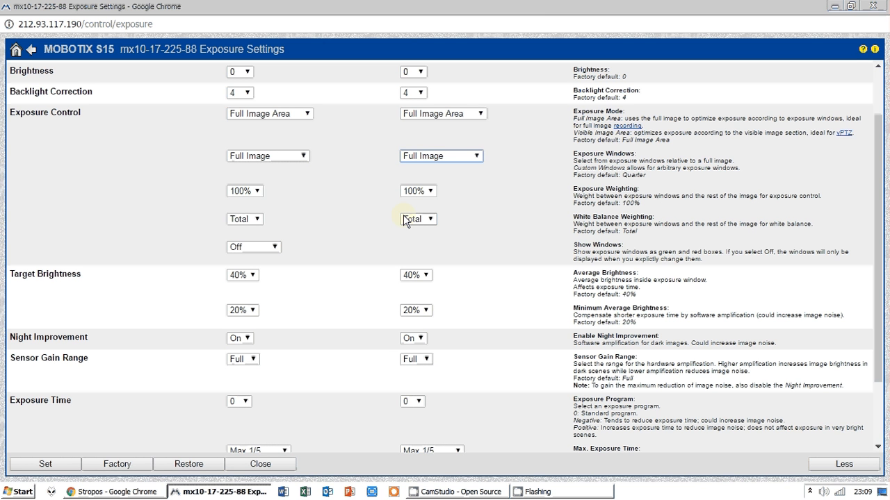
pyautogui.click(108, 492)
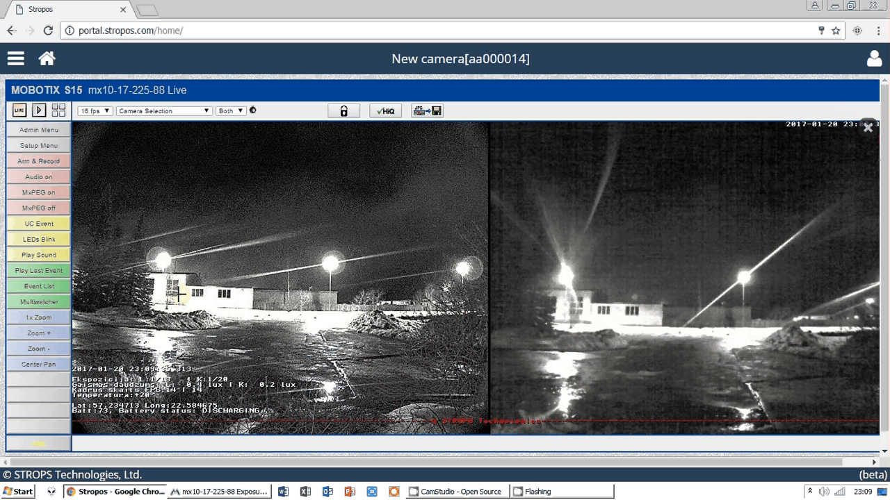
pyautogui.click(236, 490)
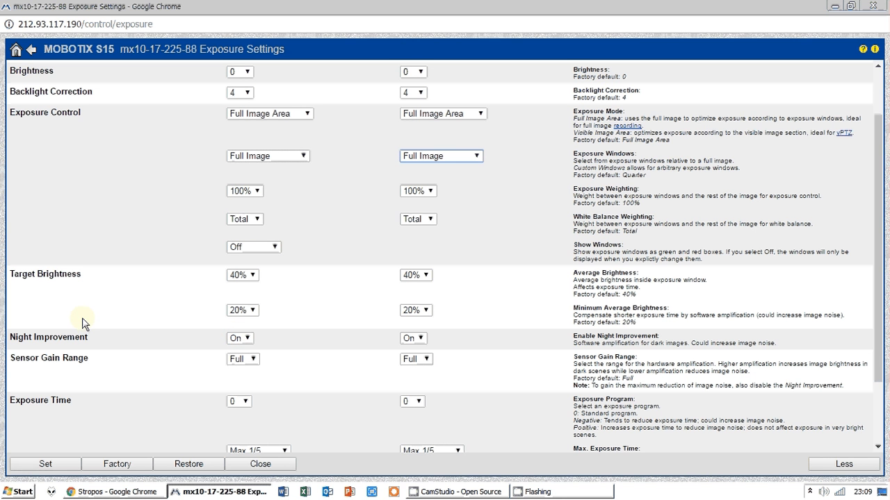
# - Set Night Improvement to Off for both the left and right images, apply the settings and check the live view
pyautogui.click(239, 339)
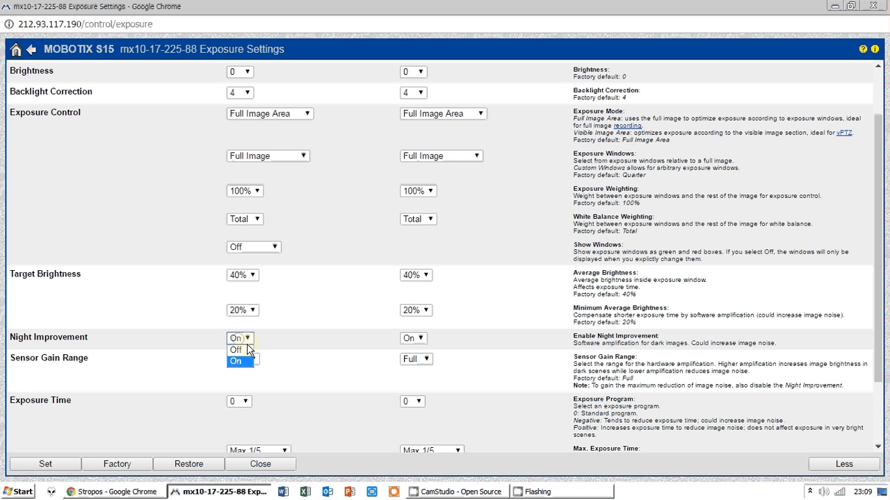
pyautogui.click(244, 350)
pyautogui.click(409, 339)
pyautogui.click(411, 349)
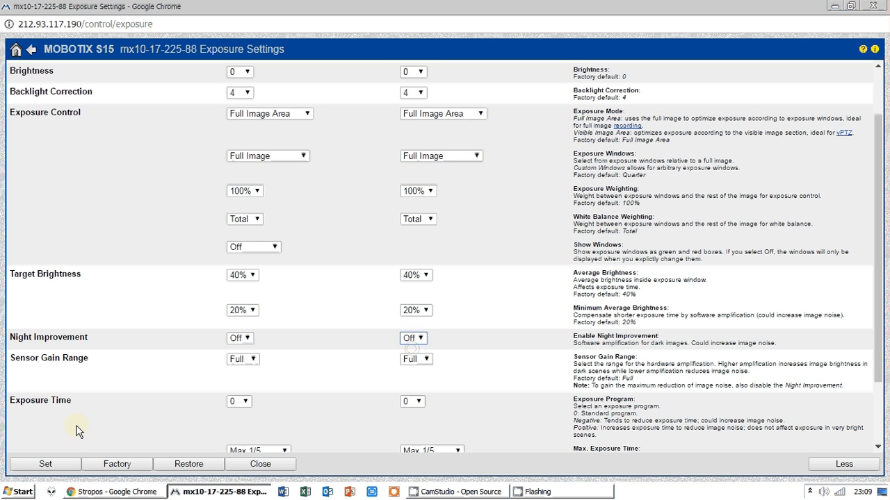
pyautogui.click(68, 465)
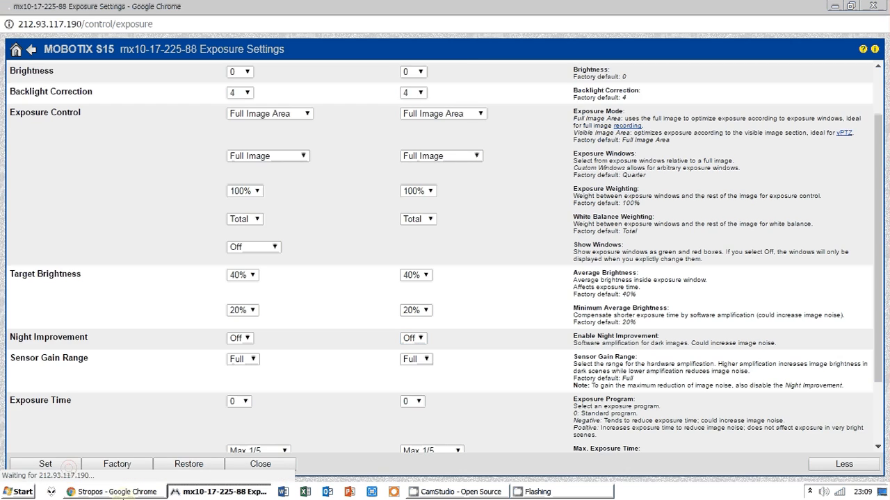
pyautogui.click(123, 495)
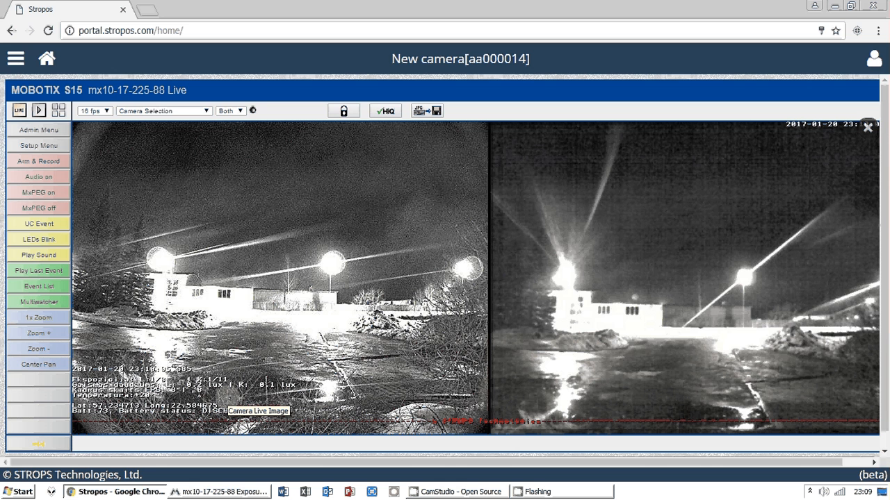
# - Return to the Exposure Settings and set Sensor Gain Range to High for both the left and right images
pyautogui.click(220, 492)
pyautogui.scroll(-1, 314, 384)
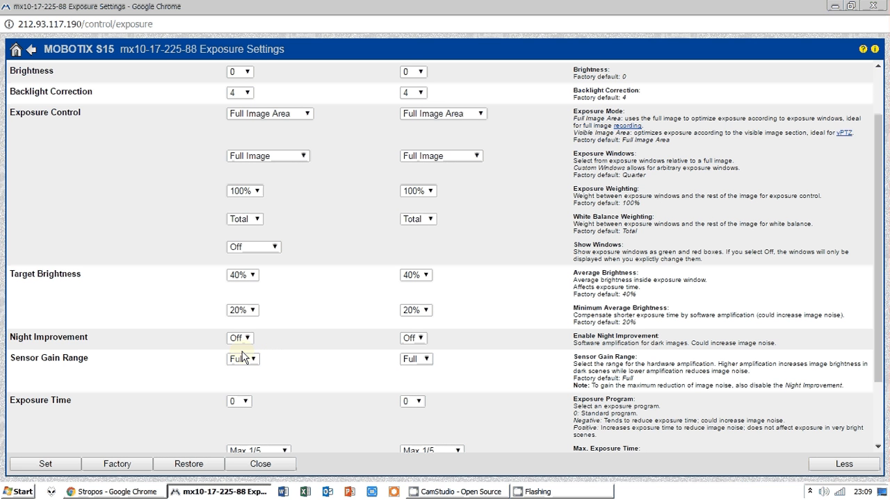
pyautogui.click(243, 358)
pyautogui.click(254, 381)
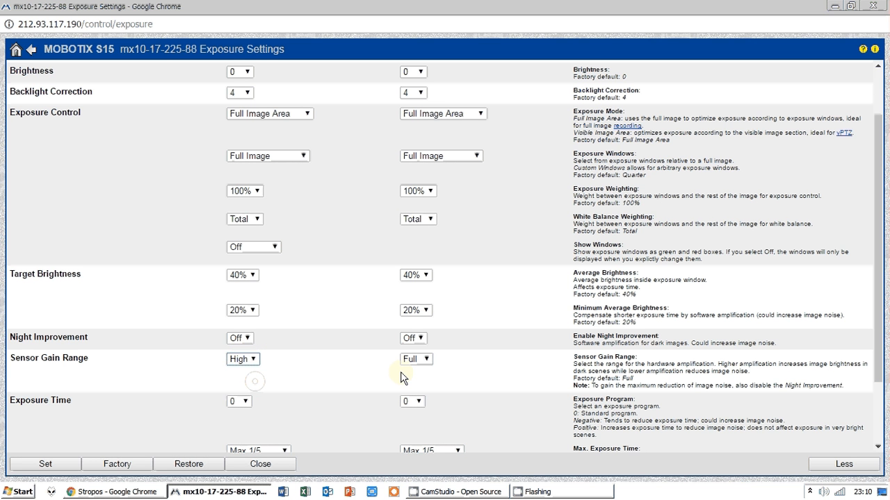
pyautogui.click(416, 359)
pyautogui.click(414, 381)
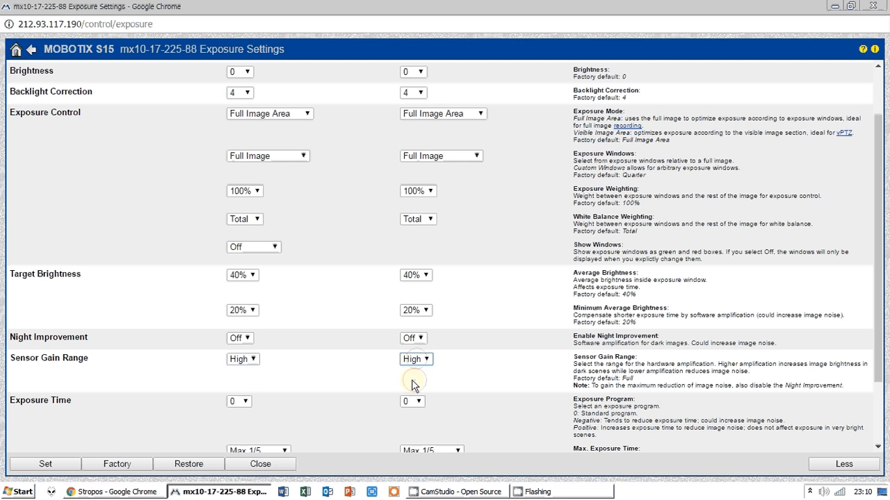
# - Check the effect of the sensor gain change on the live view, reviewing the available Sensor Gain Range options in between
pyautogui.click(105, 494)
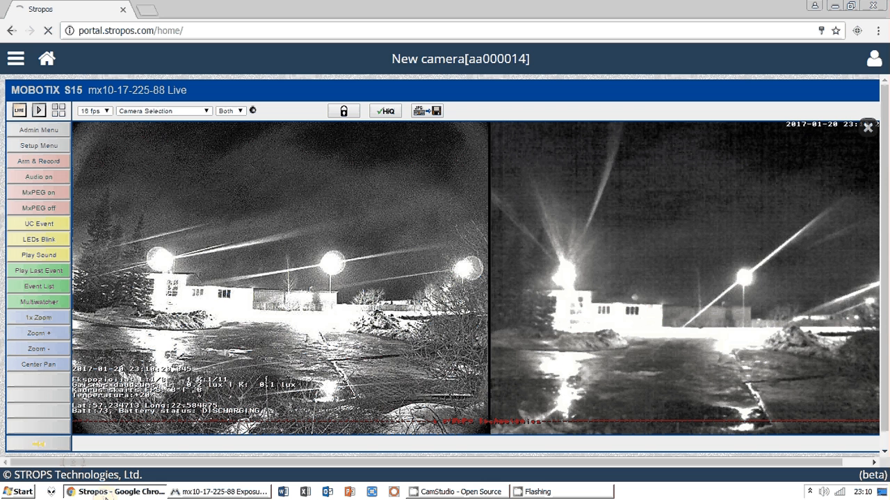
pyautogui.click(219, 492)
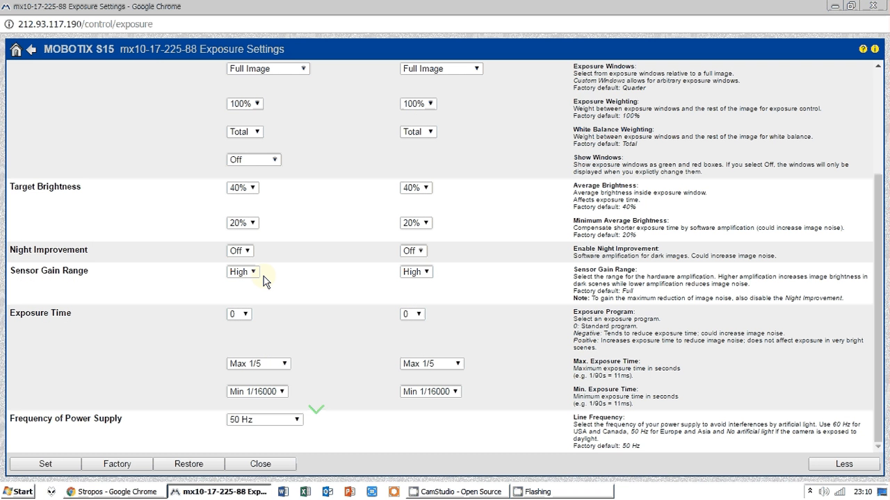
pyautogui.click(253, 273)
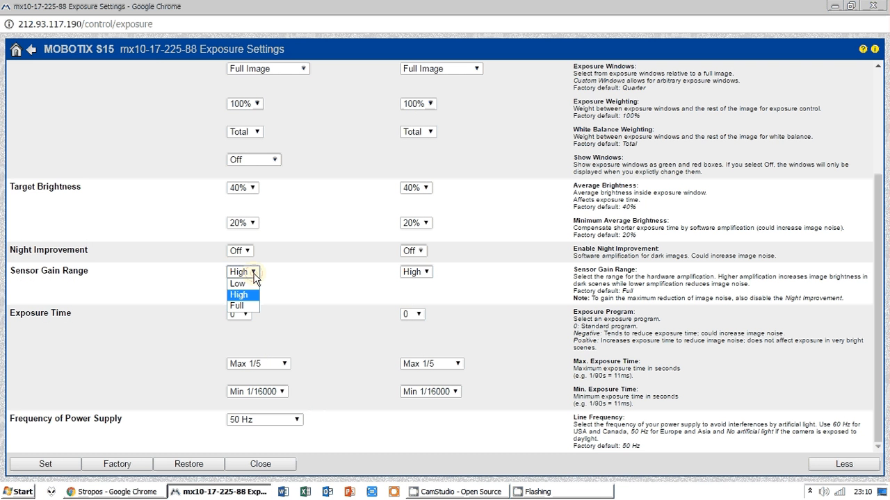
pyautogui.click(106, 491)
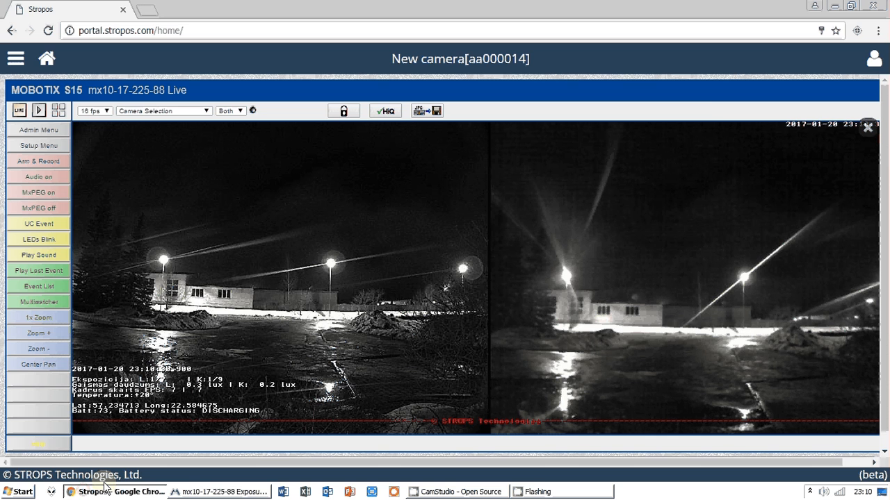
pyautogui.click(219, 491)
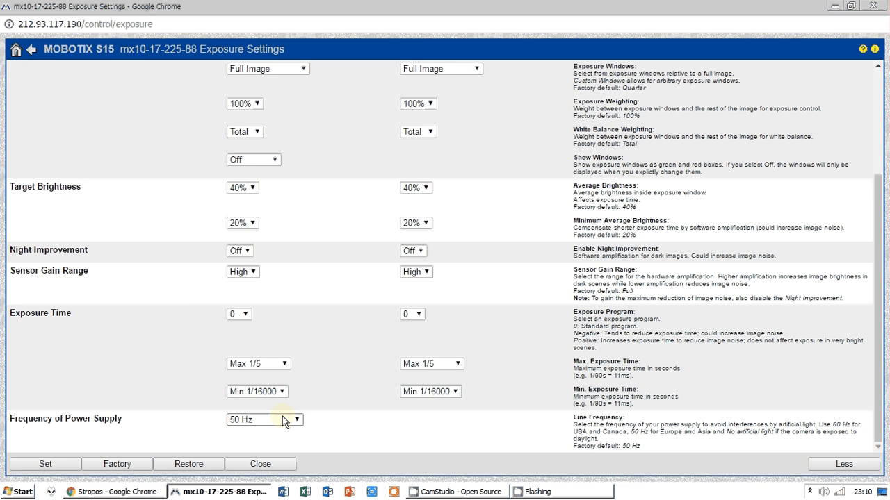
pyautogui.click(113, 493)
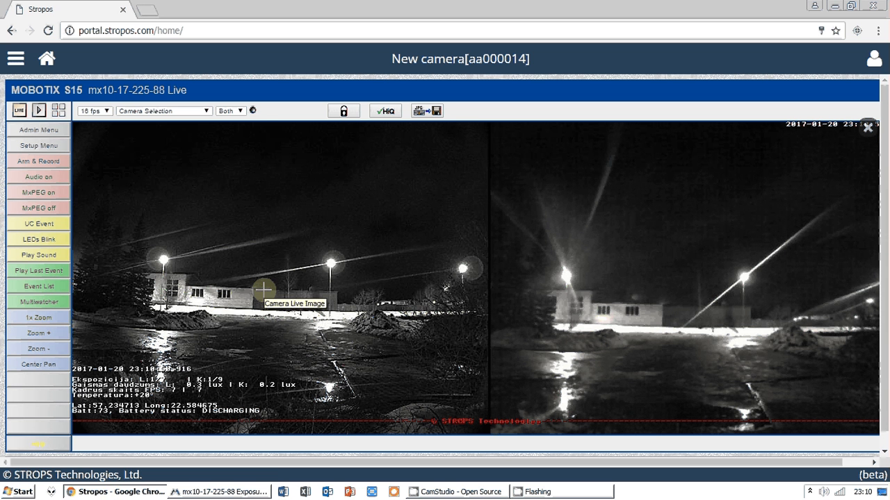
# - Set the maximum exposure time to 1/30 for both the left and right images and check the live view
pyautogui.moveTo(247, 495)
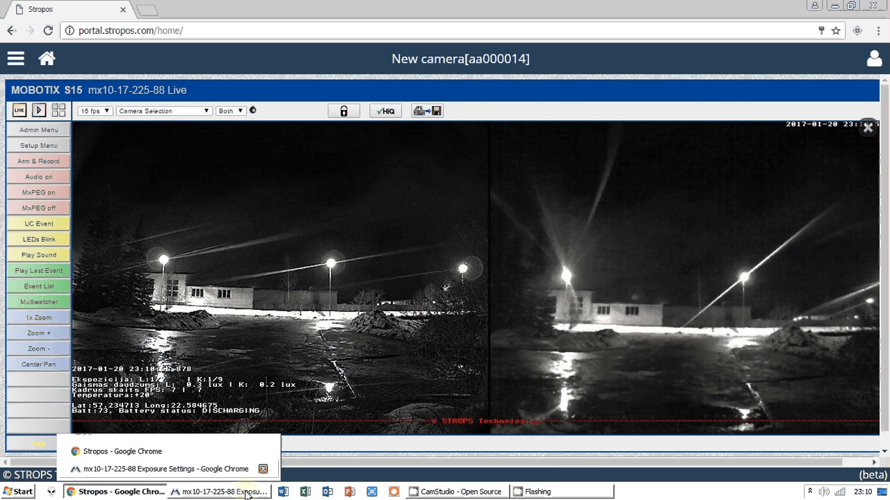
pyautogui.click(246, 494)
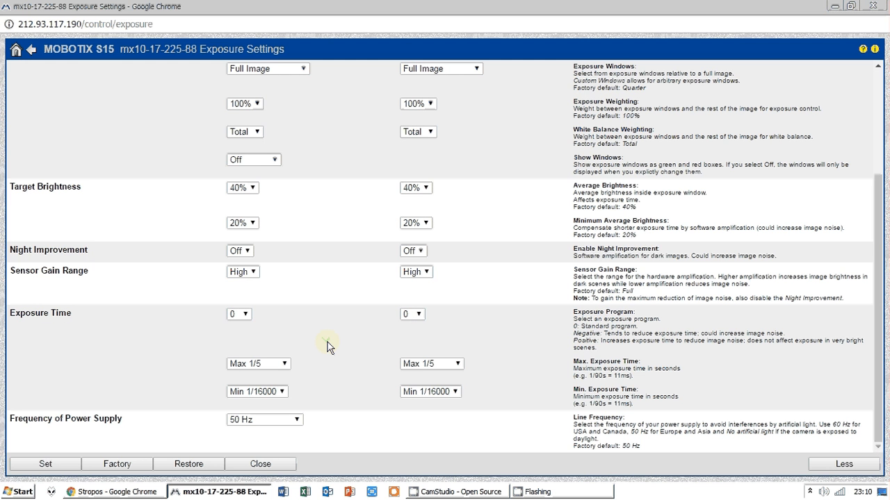
pyautogui.click(284, 364)
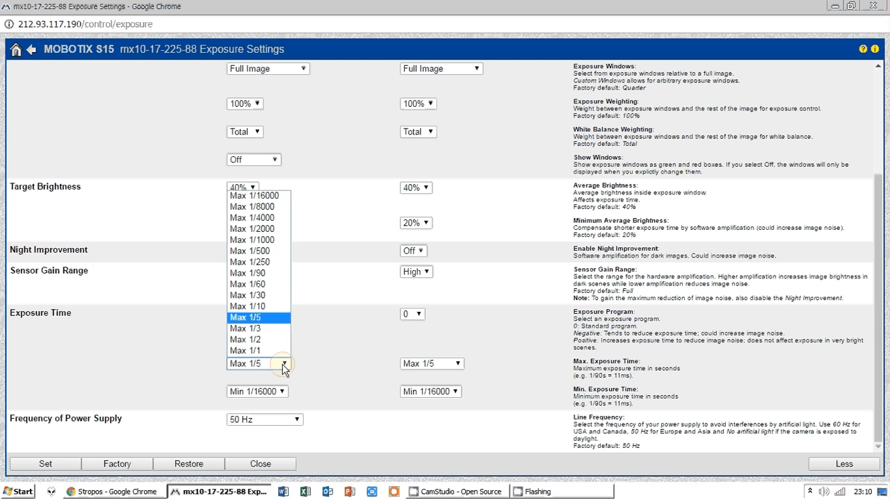
pyautogui.click(271, 295)
pyautogui.click(431, 364)
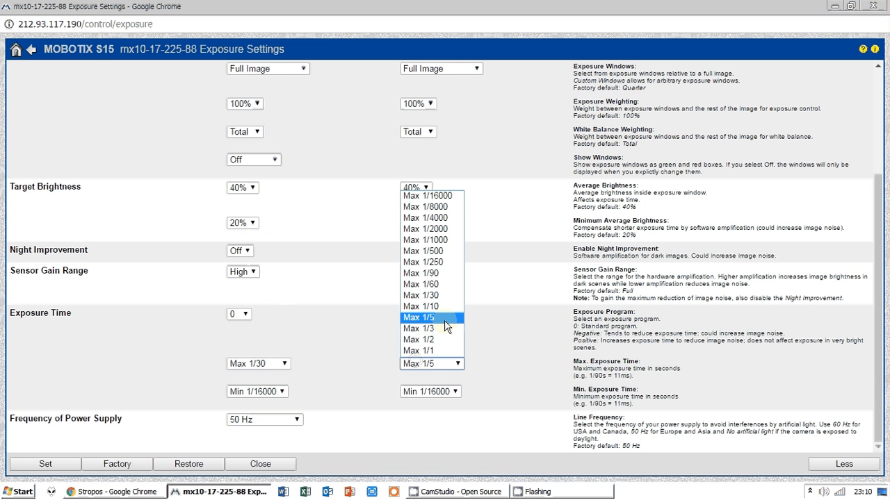
pyautogui.click(446, 296)
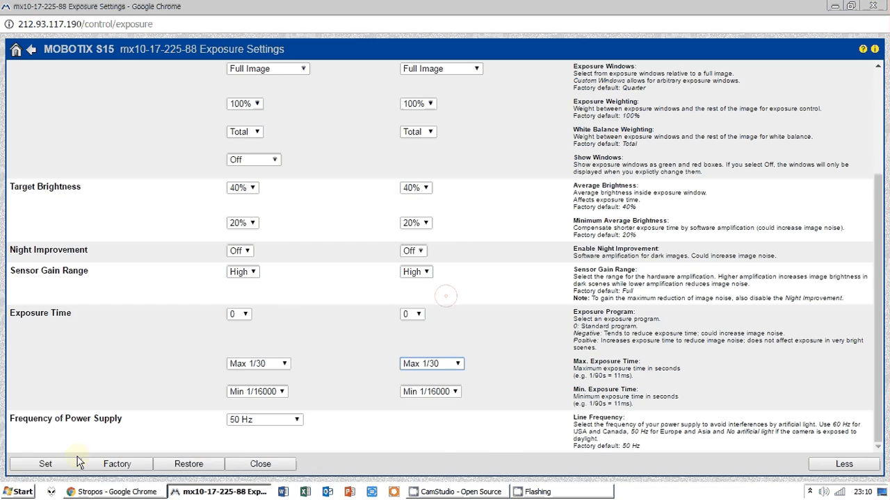
pyautogui.click(129, 491)
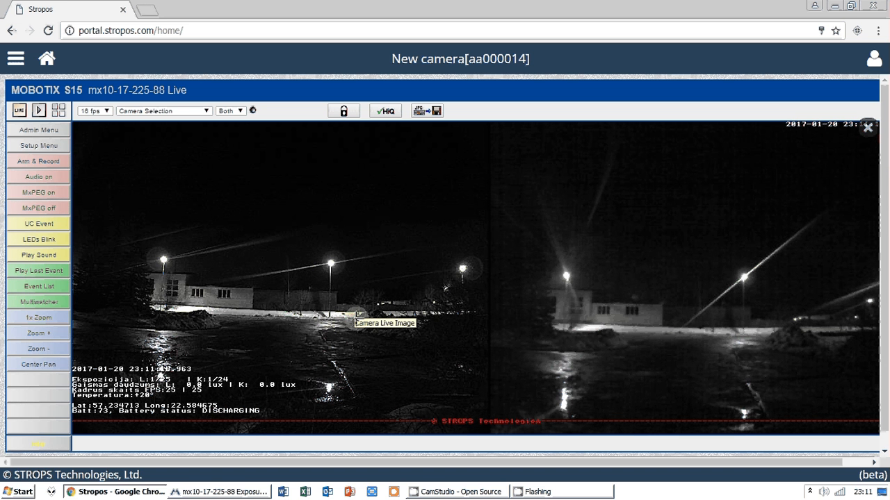
# - Return to the Exposure Settings and set Frequency of Power Supply to No artificial light
pyautogui.click(230, 492)
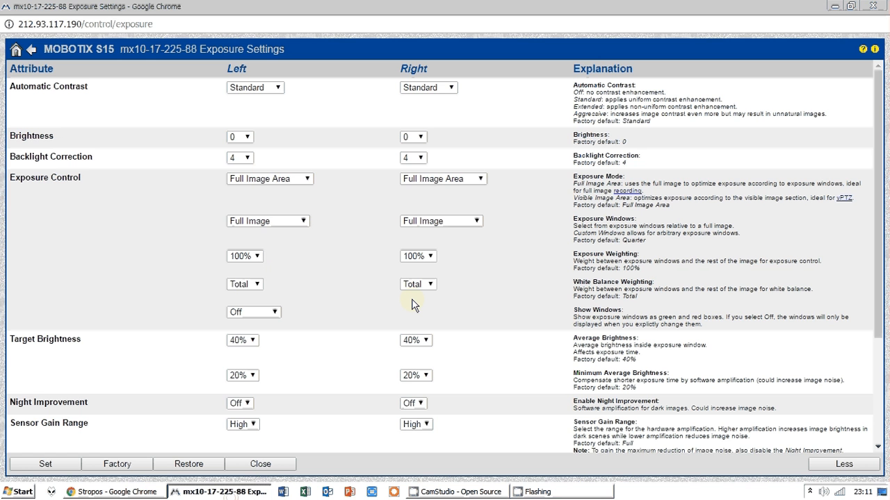
pyautogui.scroll(-2, 211, 346)
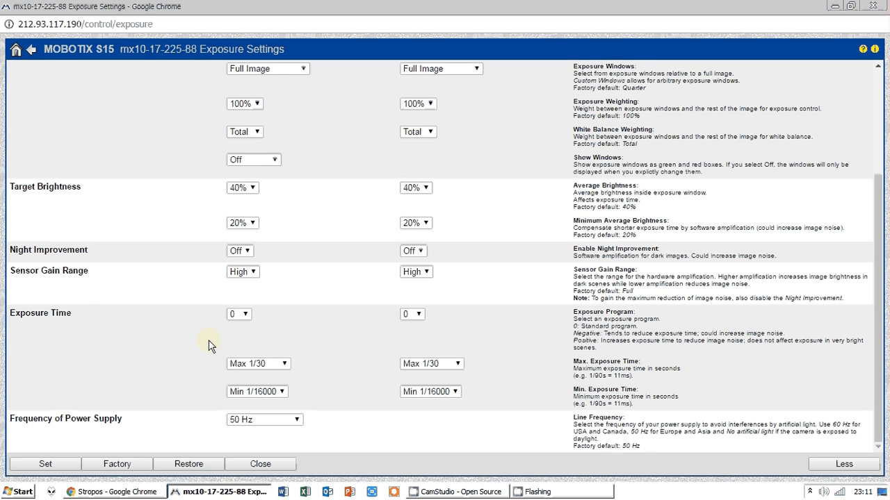
pyautogui.click(264, 422)
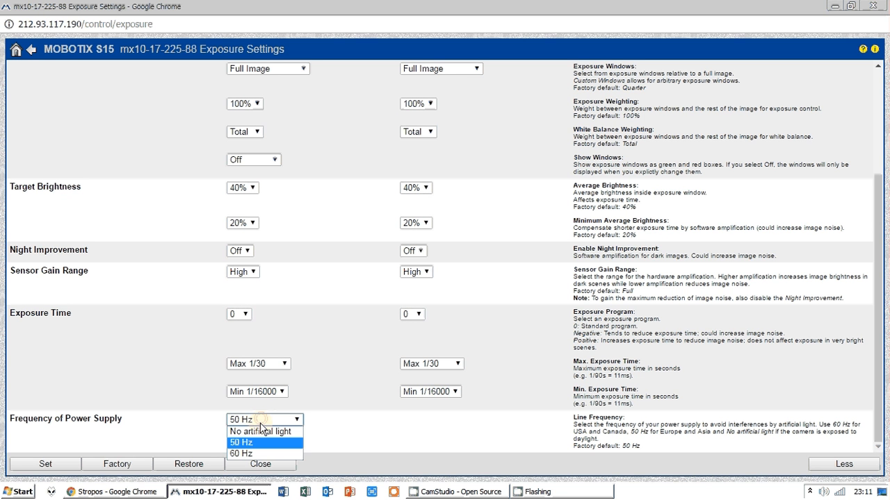
pyautogui.click(259, 431)
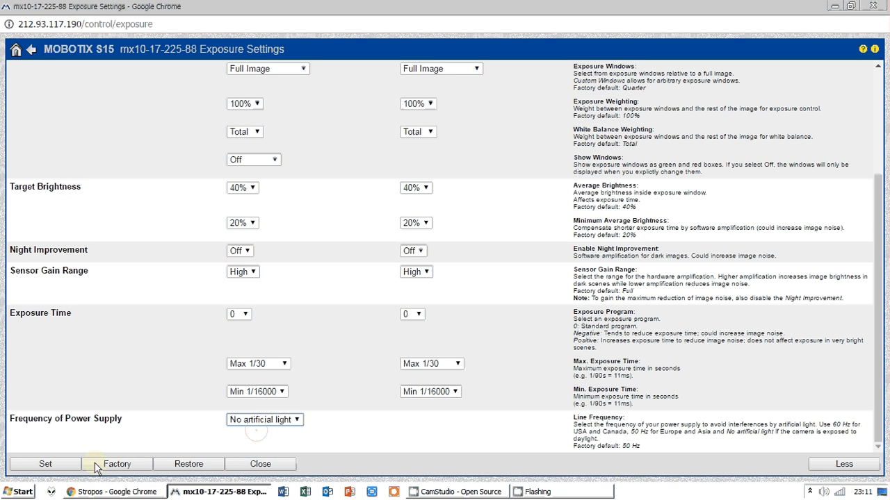
# - Apply the power supply frequency setting and check its effect on the live view
pyautogui.click(45, 466)
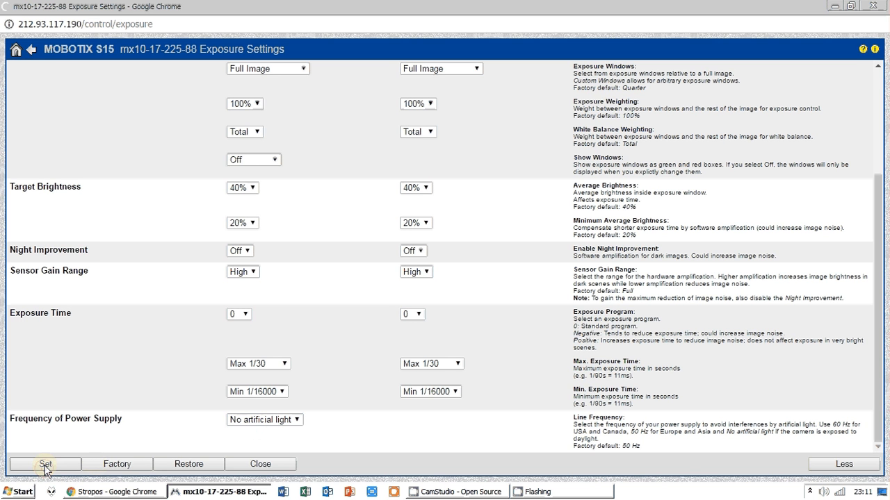
pyautogui.click(116, 492)
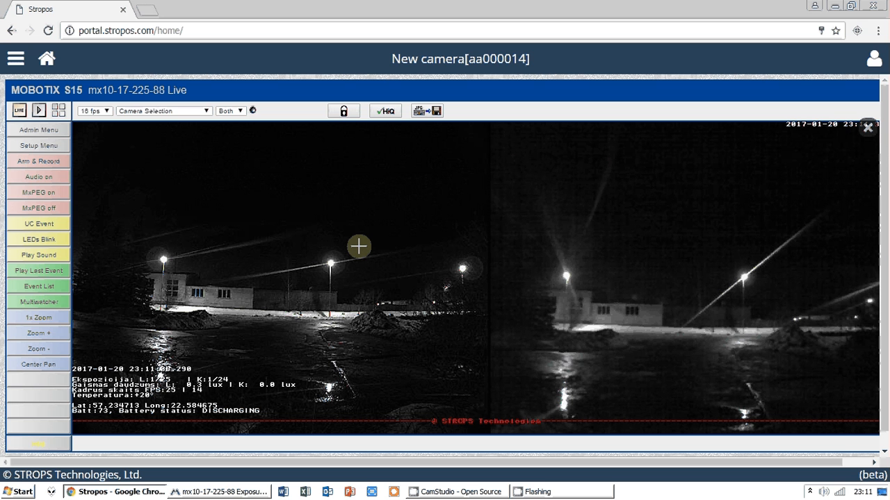
pyautogui.hotkey('alt', 'Tab')
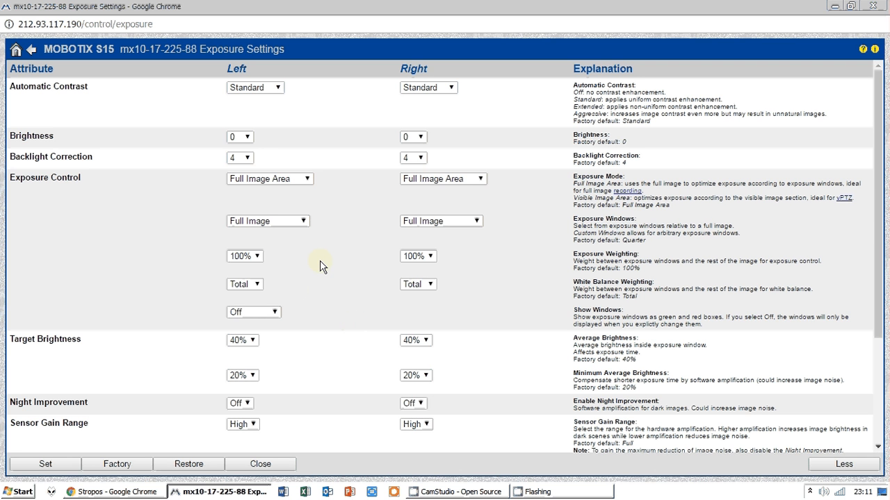
# - In the Color Settings, set Automatic Saturation Control to Disabled for the right image and compare the live view
pyautogui.click(30, 51)
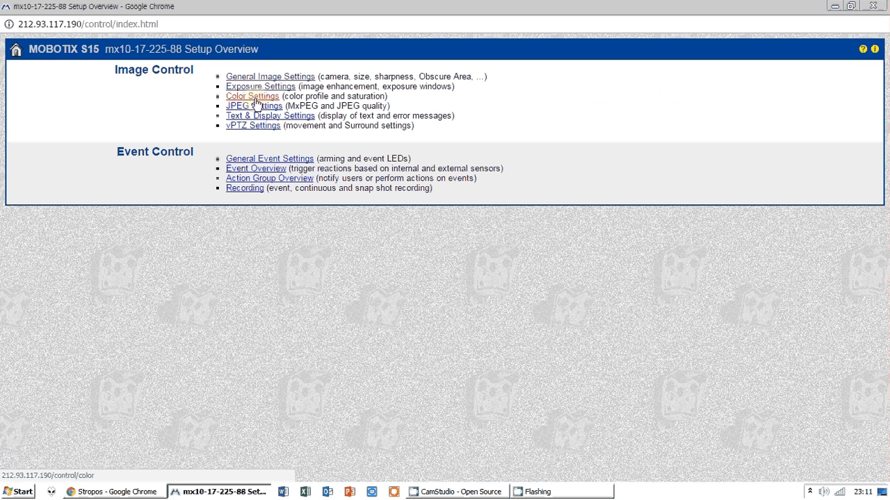
pyautogui.click(256, 99)
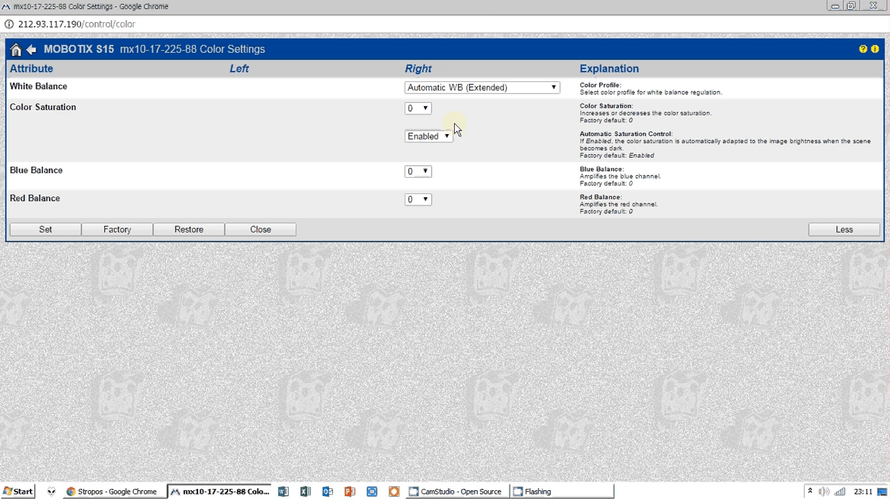
pyautogui.click(98, 492)
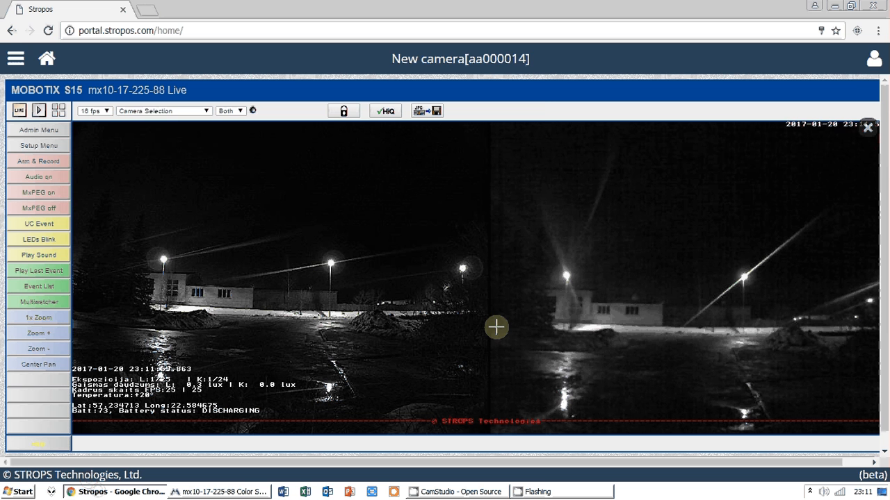
pyautogui.hotkey('alt', 'Tab')
pyautogui.click(448, 137)
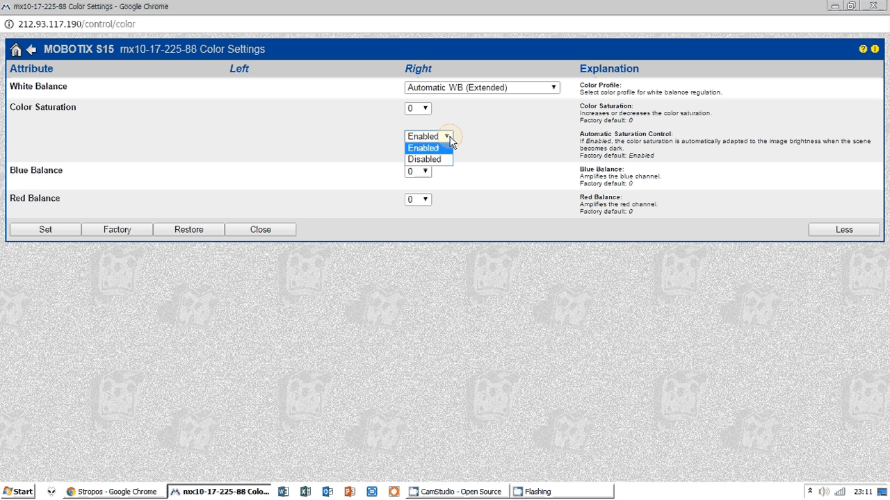
pyautogui.click(424, 159)
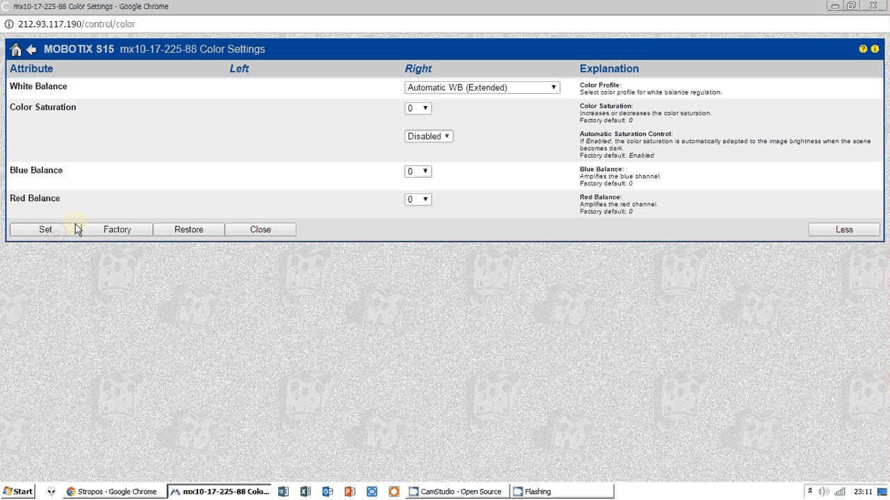
pyautogui.hotkey('alt', 'Tab')
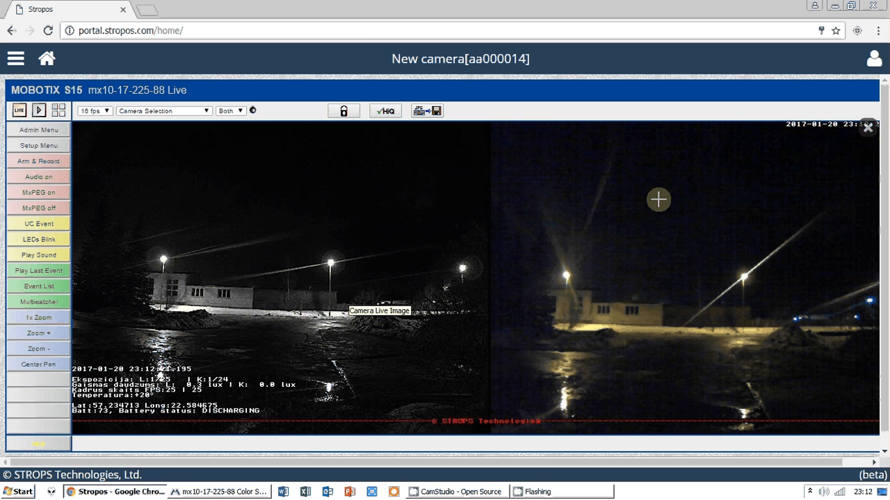
# - In the JPEG Settings, set JPEG Quality to 80% (Best), apply it and check both images in the live view
pyautogui.click(220, 492)
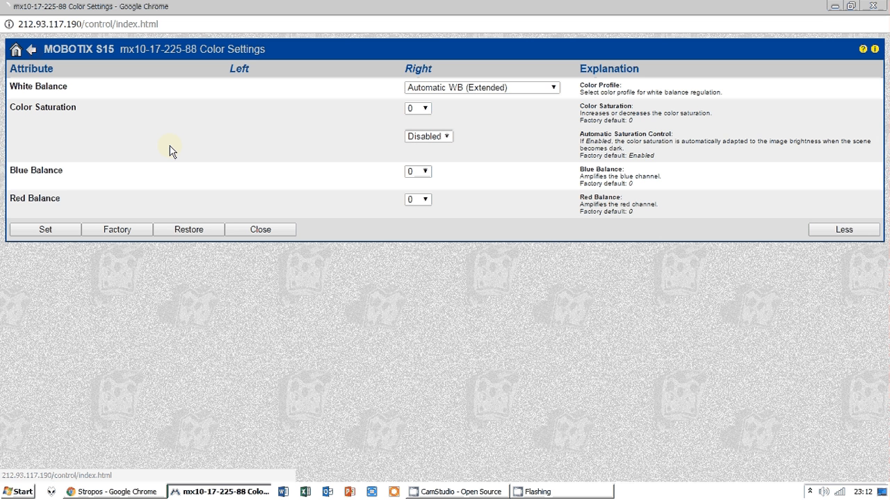
pyautogui.click(238, 109)
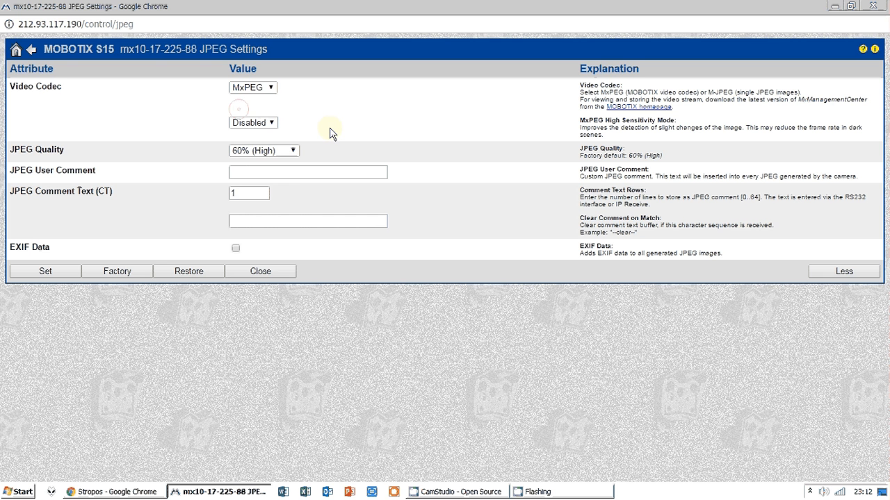
pyautogui.click(275, 151)
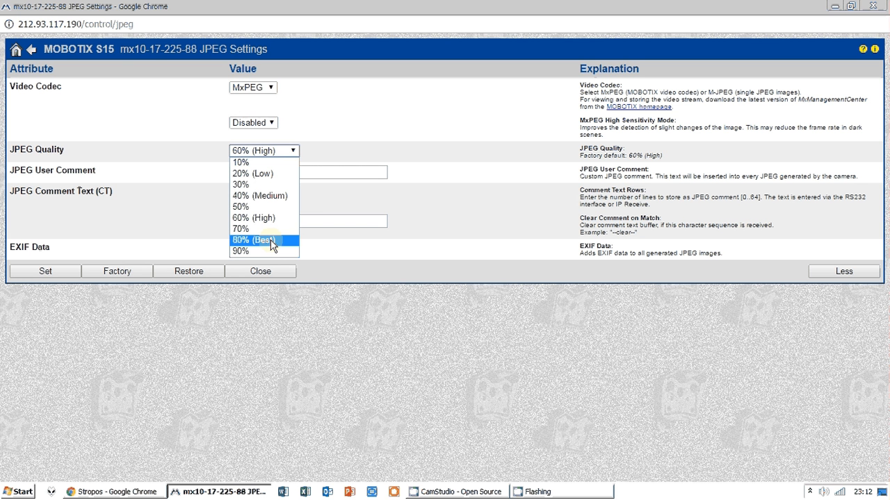
pyautogui.click(271, 241)
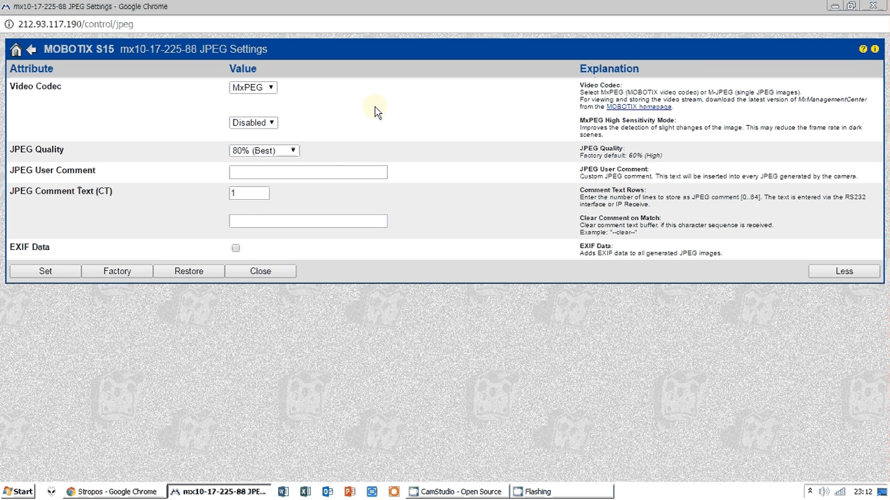
pyautogui.click(46, 269)
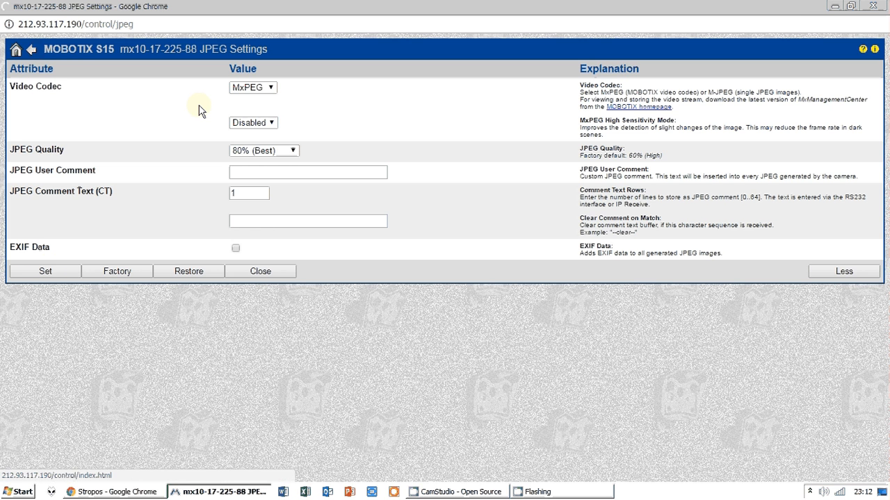
pyautogui.click(137, 492)
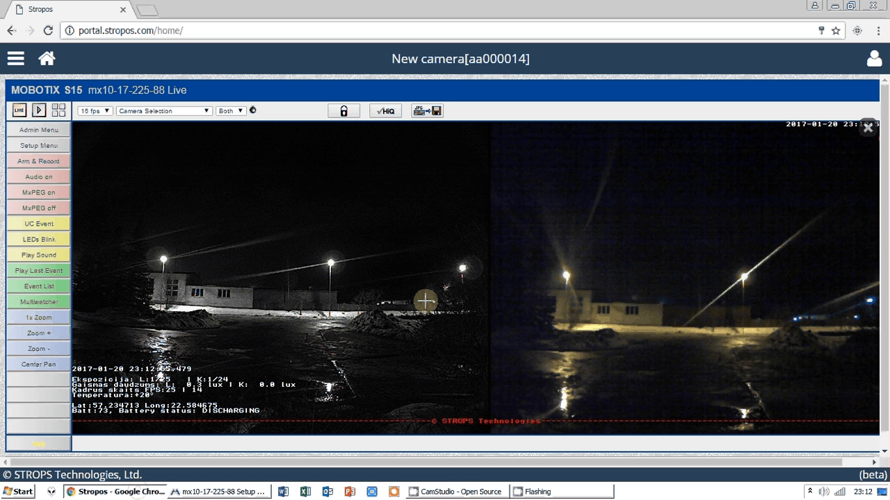
pyautogui.hscroll(1, 430, 353)
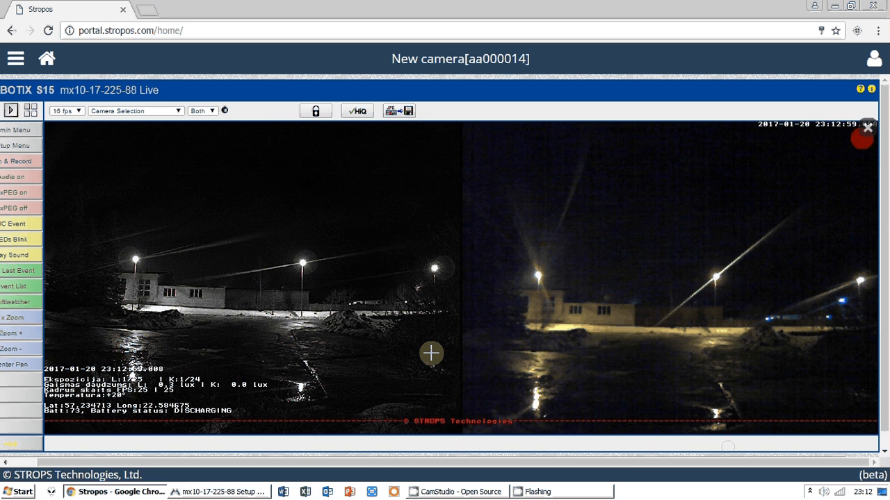
pyautogui.hscroll(-1, 205, 355)
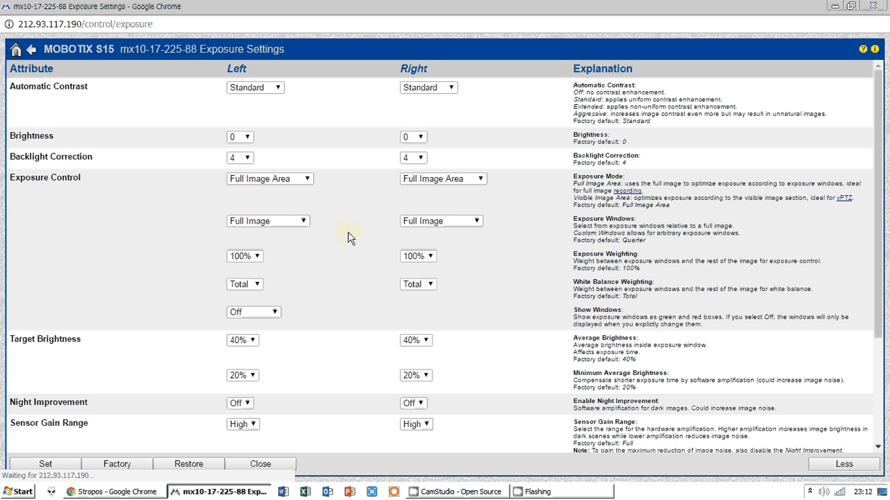
# - In the Exposure Settings, set the left image's maximum exposure time to 1/60 and check the live view
pyautogui.scroll(-2, 349, 238)
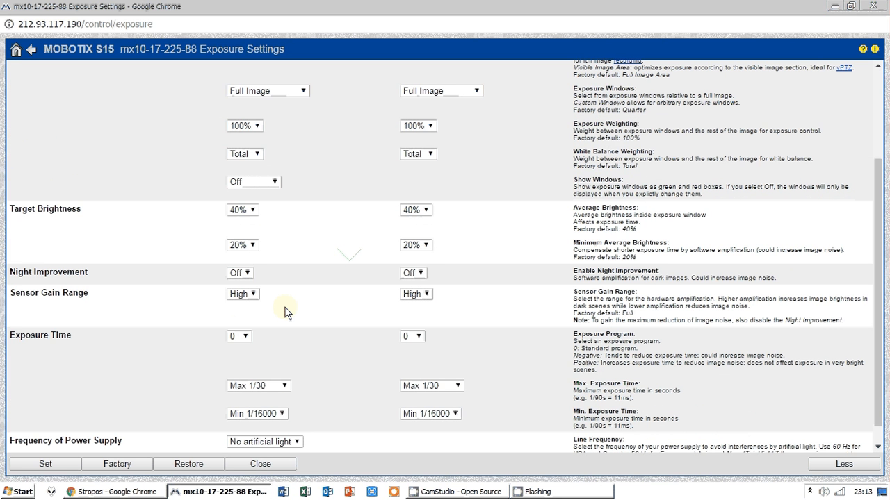
pyautogui.click(267, 388)
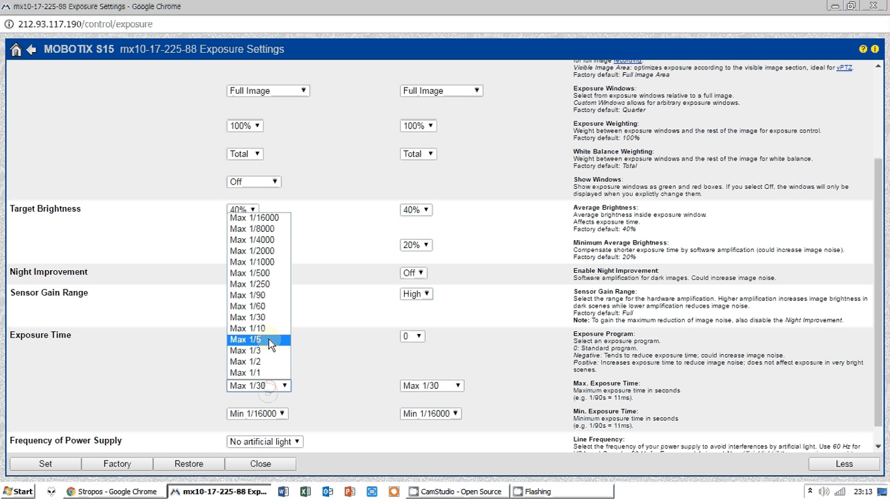
pyautogui.click(268, 306)
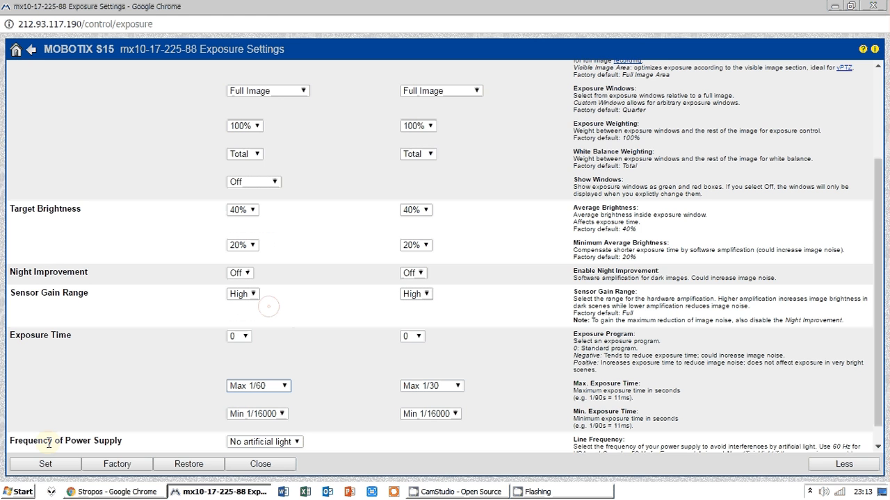
pyautogui.click(136, 492)
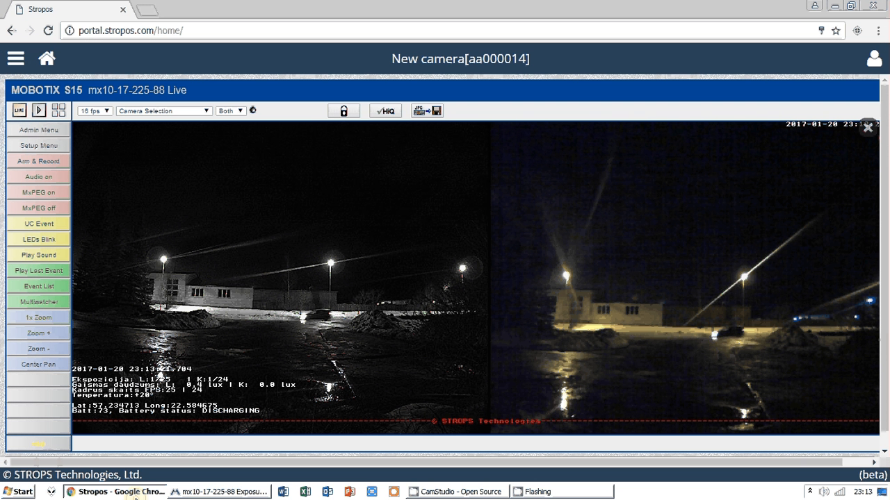
pyautogui.scroll(-1, 386, 314)
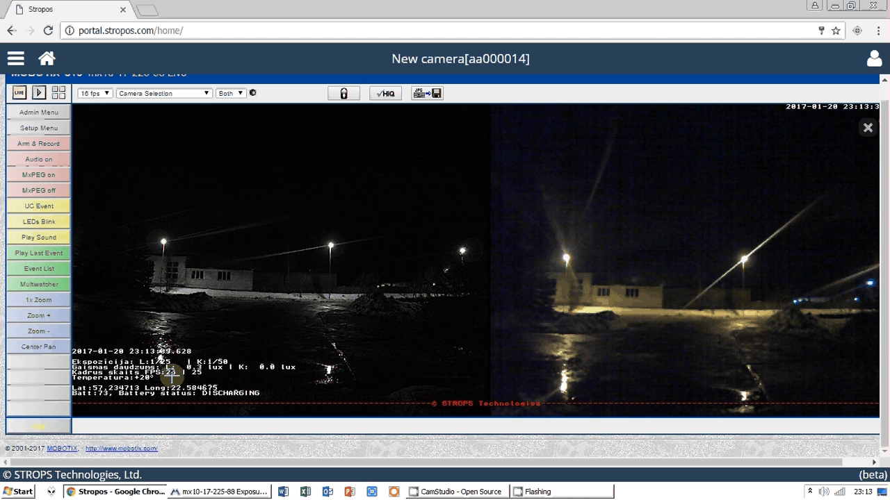
pyautogui.click(220, 492)
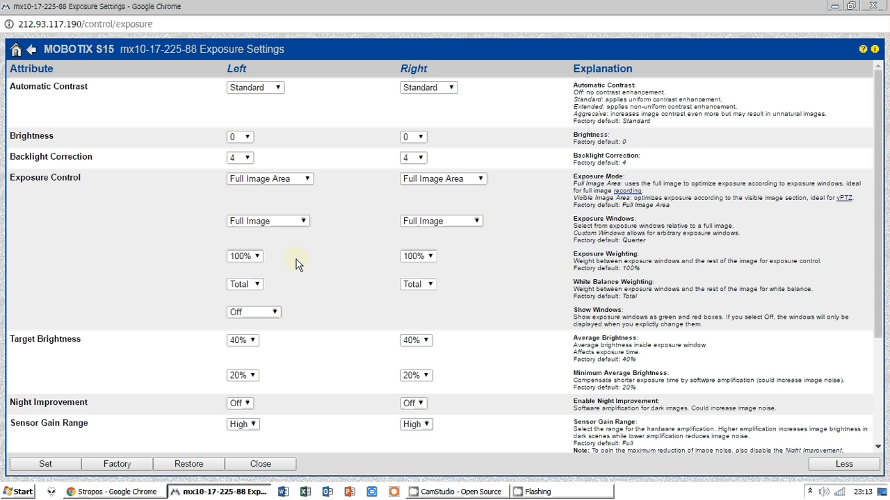
pyautogui.click(106, 492)
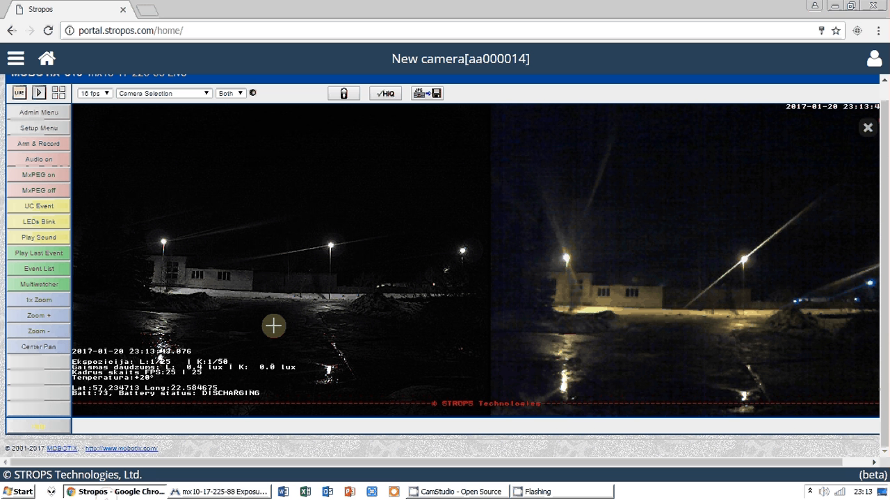
pyautogui.hotkey('alt', 'Tab')
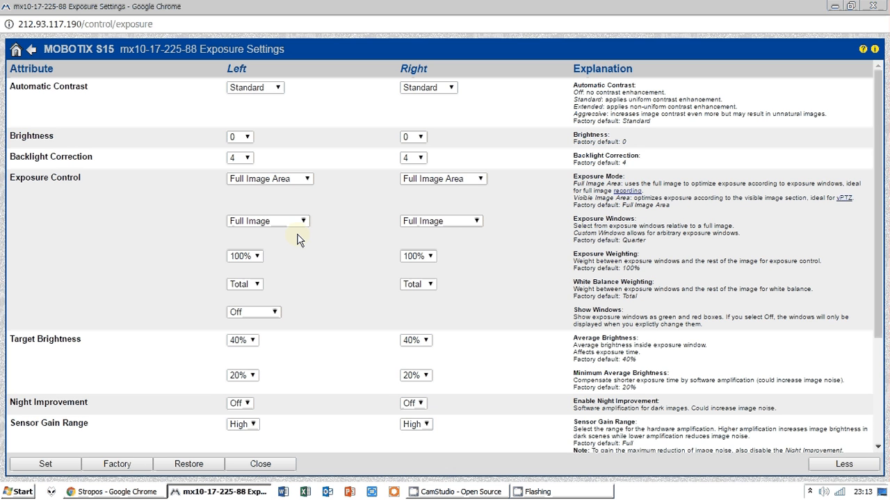
# - Set Exposure Windows to Custom Windows for the left and right images and clear the predefined window definitions
pyautogui.click(294, 222)
pyautogui.click(292, 232)
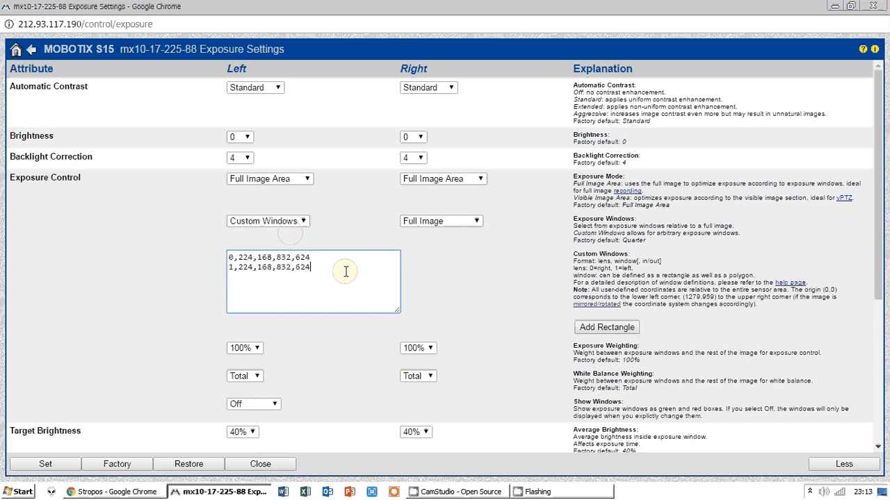
pyautogui.hotkey('ctrl', 'a')
pyautogui.press('Delete')
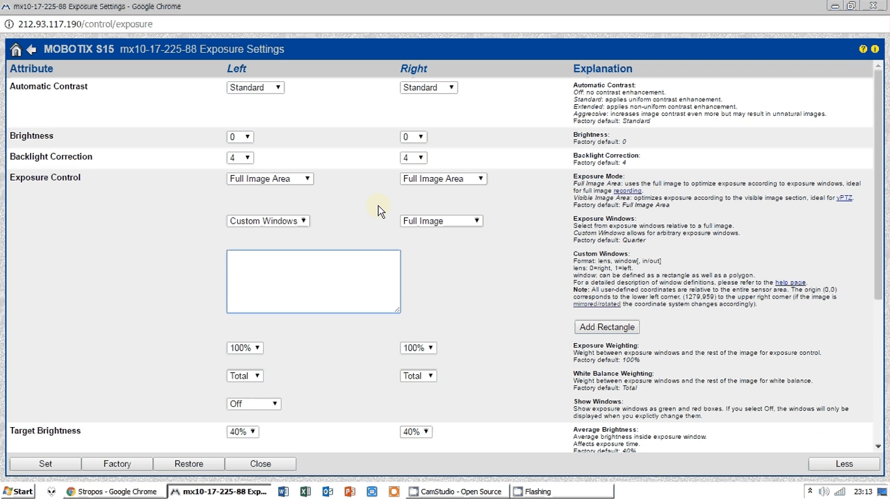
pyautogui.click(440, 221)
pyautogui.click(422, 234)
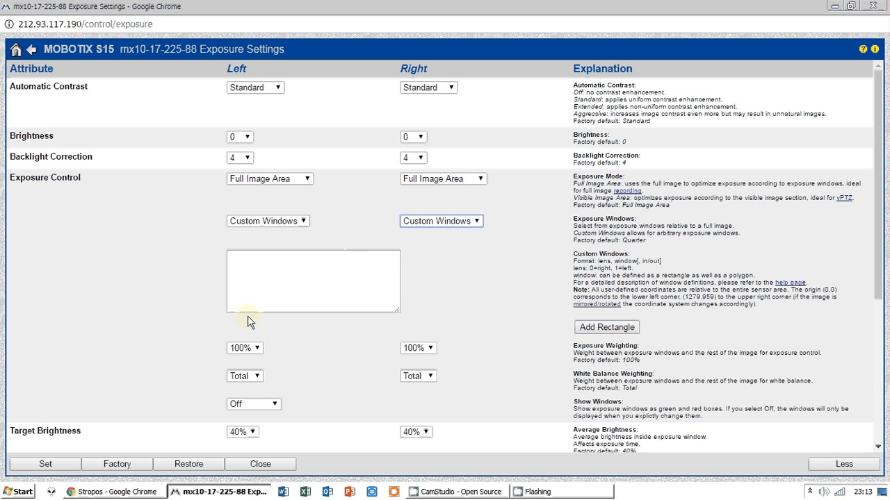
# - Shrink the Exposure Settings window and place it beside the left lens's live image
pyautogui.hotkey('alt', 'Tab')
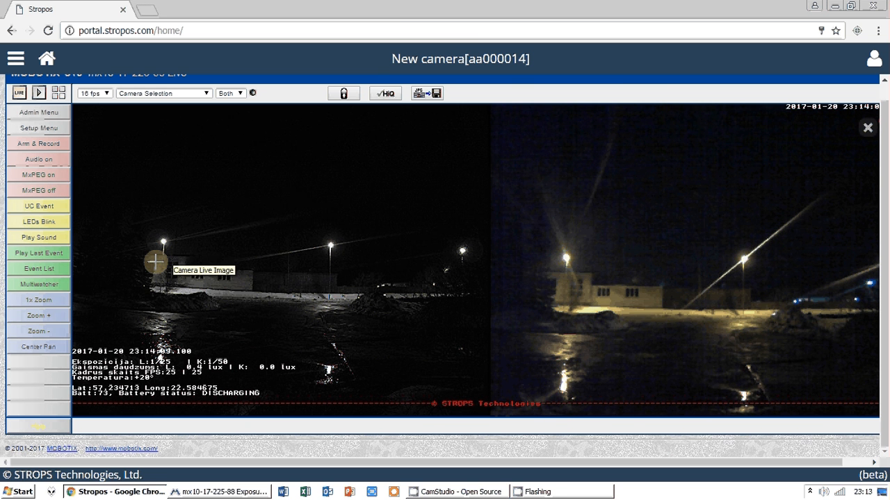
pyautogui.hotkey('alt', 'Tab')
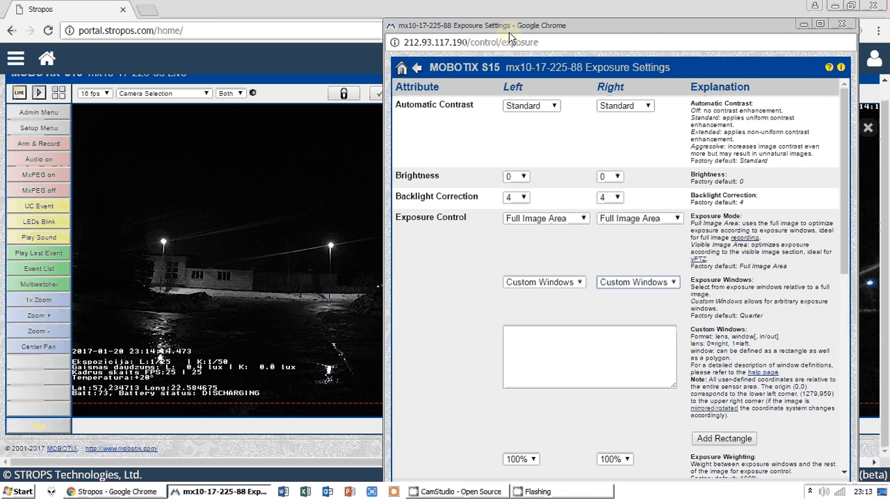
pyautogui.moveTo(509, 36); pyautogui.dragTo(544, 24)
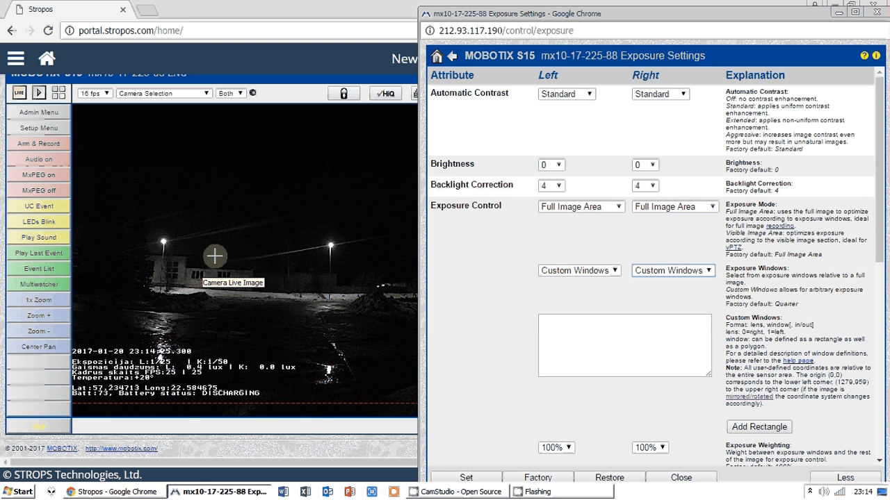
# - Mark a rectangle of about 182 by 70 pixels over the building in the left live image and add it as a custom exposure window
pyautogui.click(190, 229)
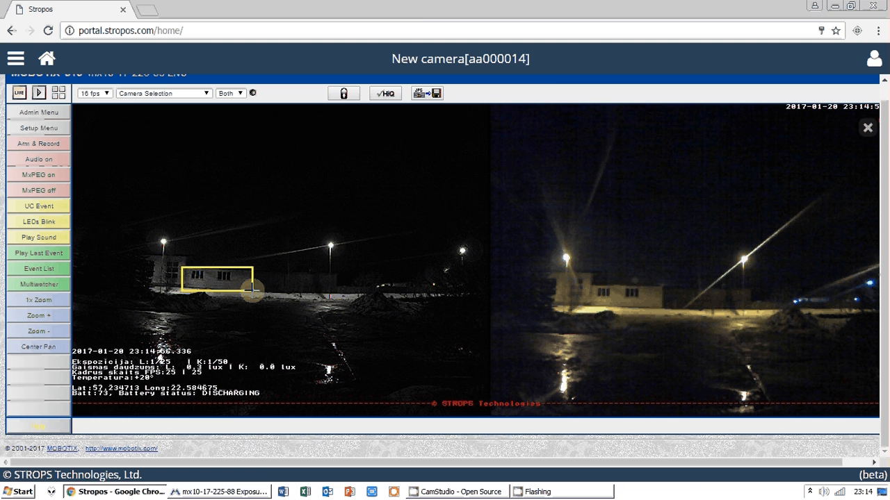
pyautogui.hotkey('alt', 'Tab')
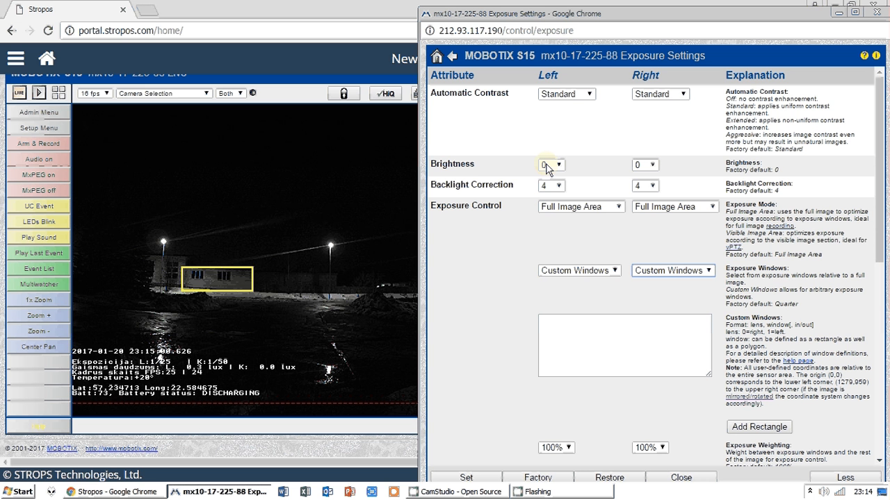
pyautogui.click(760, 428)
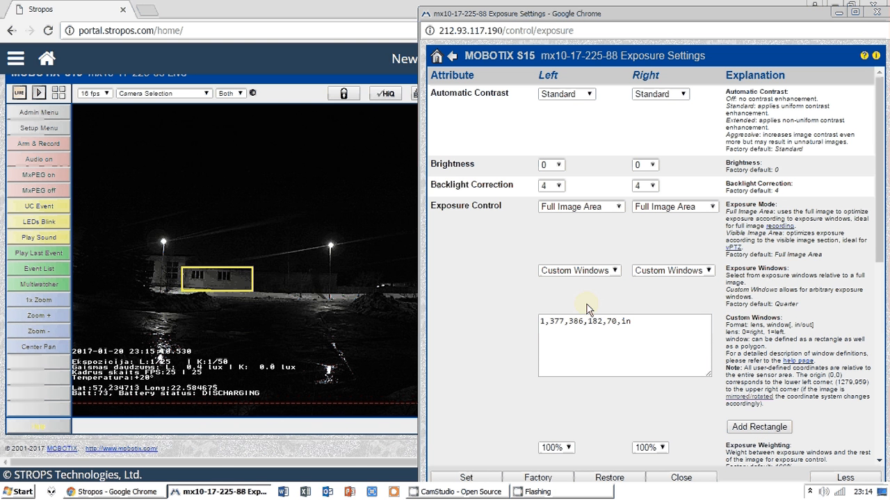
pyautogui.click(541, 322)
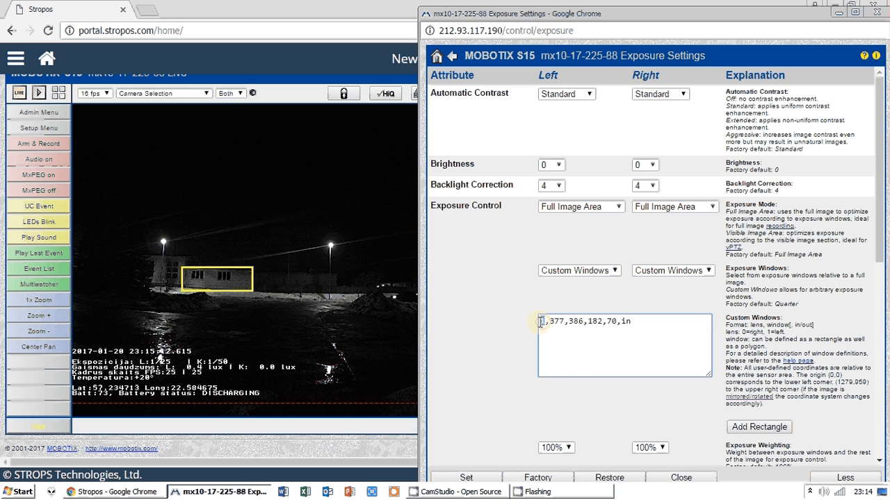
# - Switch the left lens's custom exposure window to "out", apply it and check the effect on the live image
pyautogui.doubleClick(541, 322)
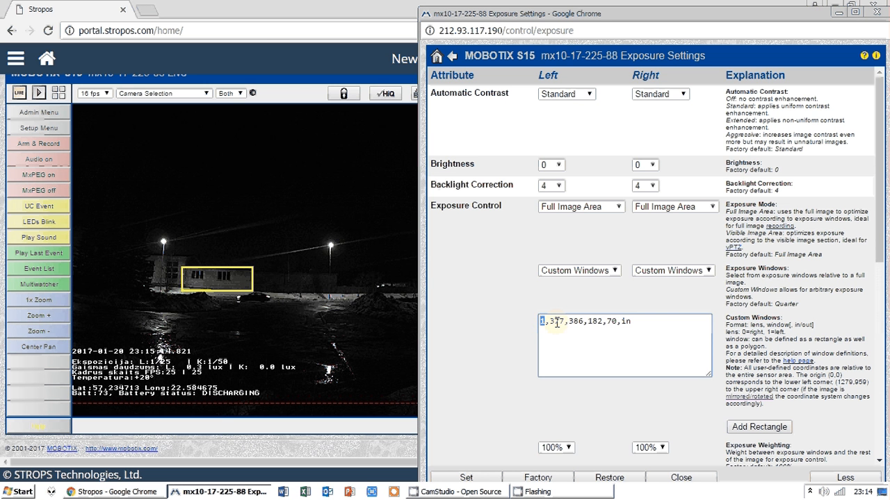
pyautogui.doubleClick(556, 322)
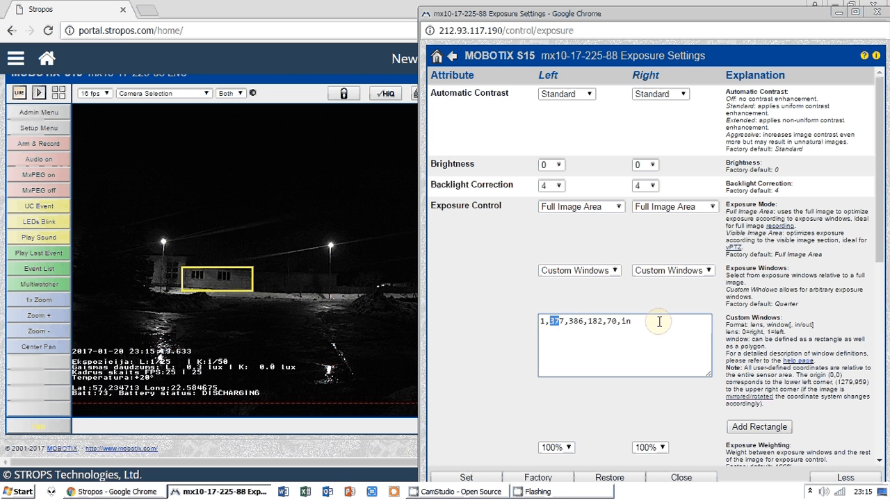
pyautogui.doubleClick(626, 322)
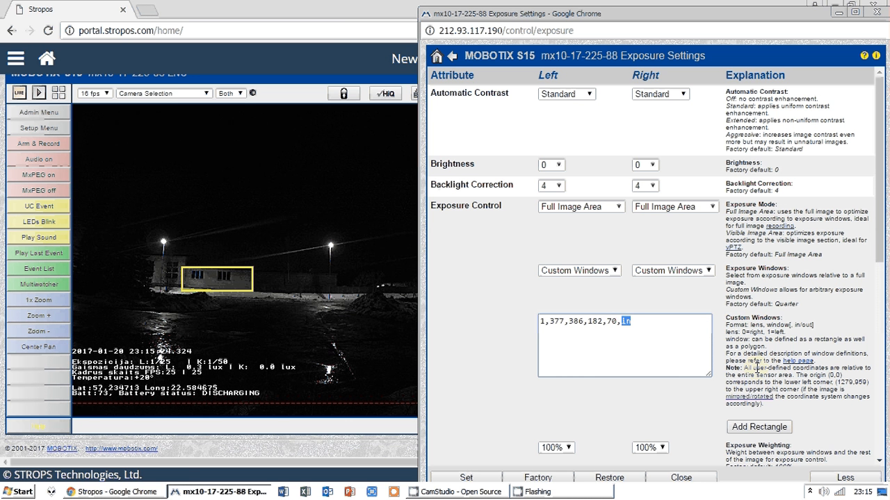
pyautogui.write('out')
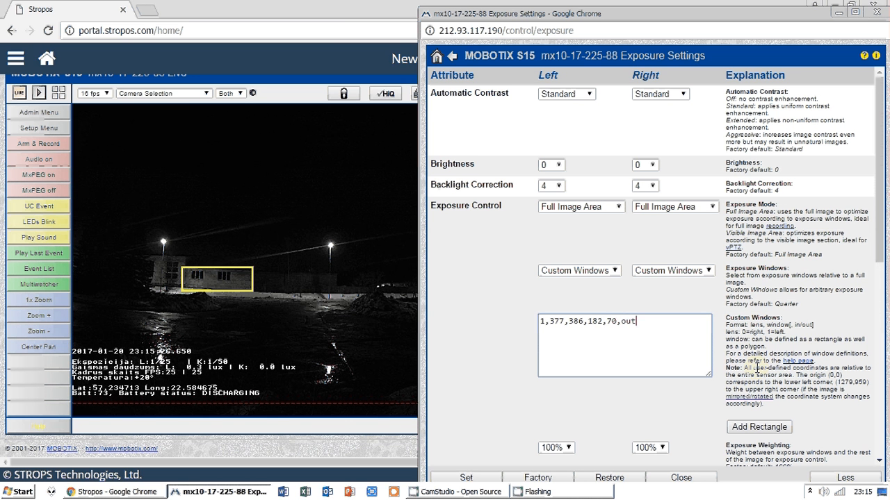
pyautogui.click(467, 478)
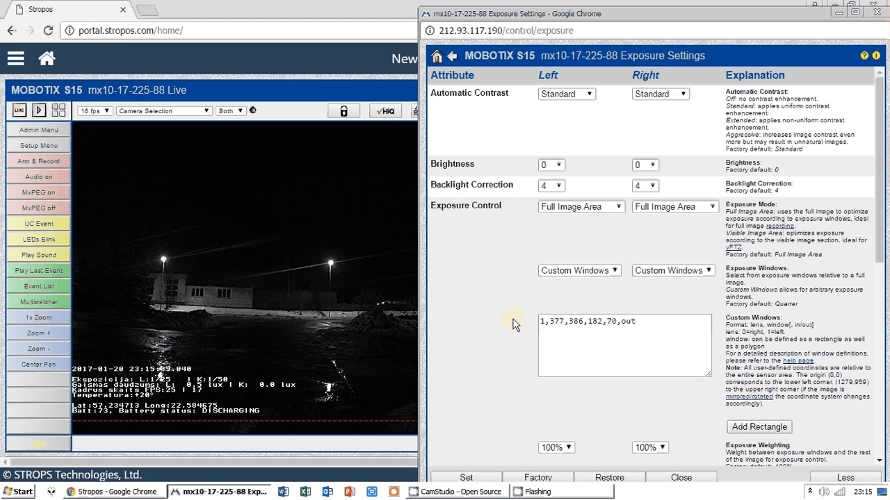
# - Set the left lens's custom exposure window back to "in" and apply the exposure settings
pyautogui.doubleClick(627, 321)
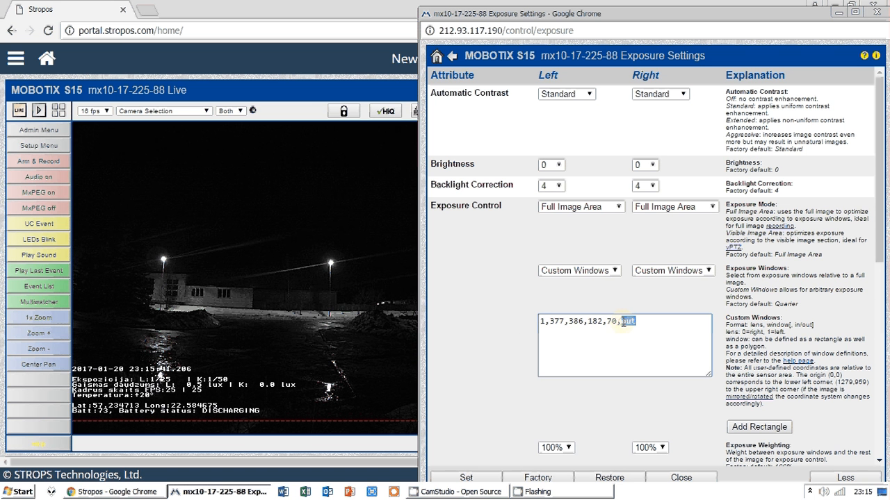
pyautogui.write('in')
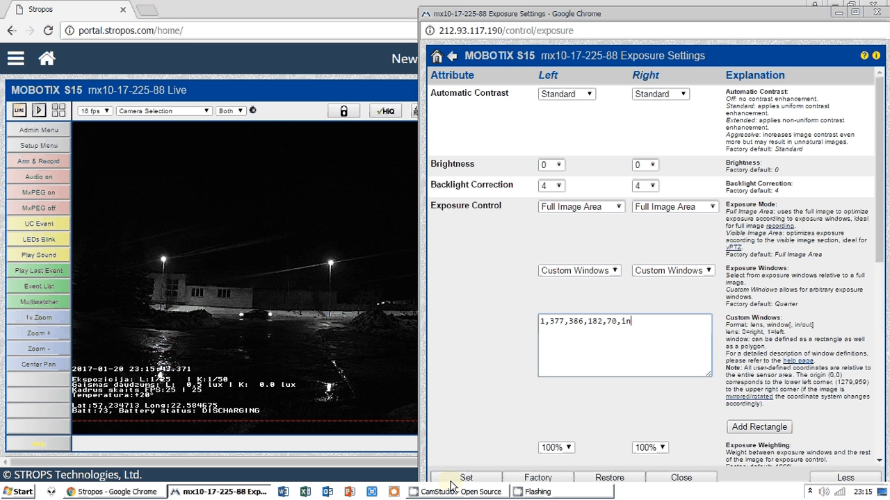
pyautogui.click(472, 474)
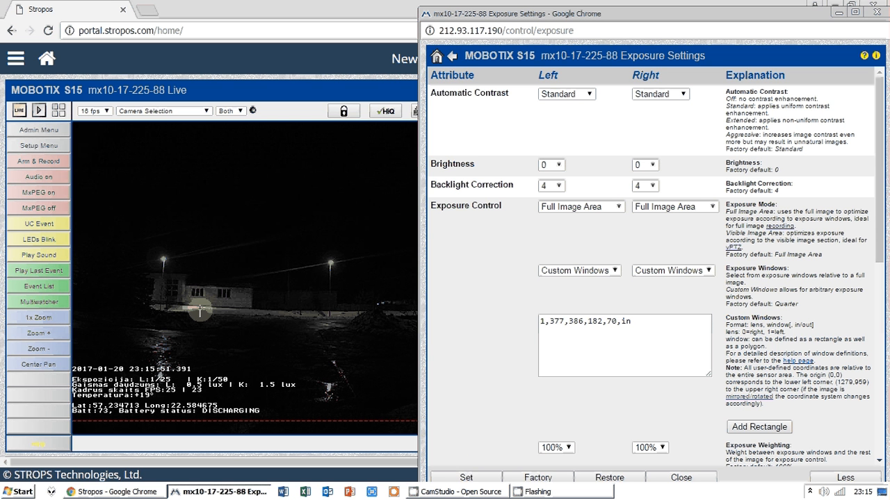
# - Mark a rectangle of about 211 by 74 pixels over the building in the right live image and add it as a custom exposure window
pyautogui.moveTo(621, 13); pyautogui.dragTo(221, 15)
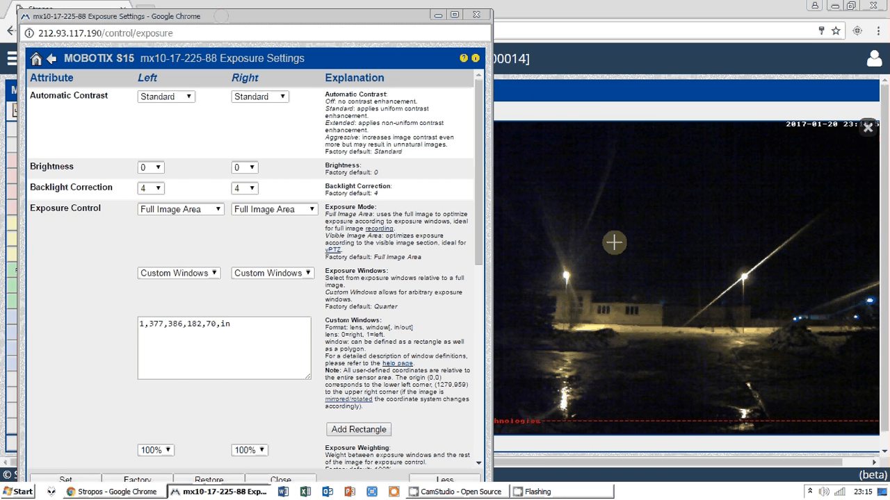
pyautogui.click(594, 301)
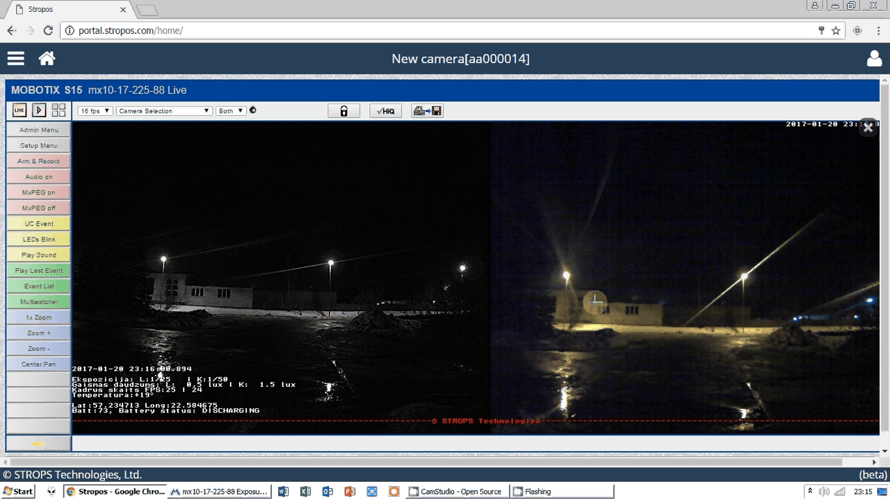
pyautogui.click(666, 310)
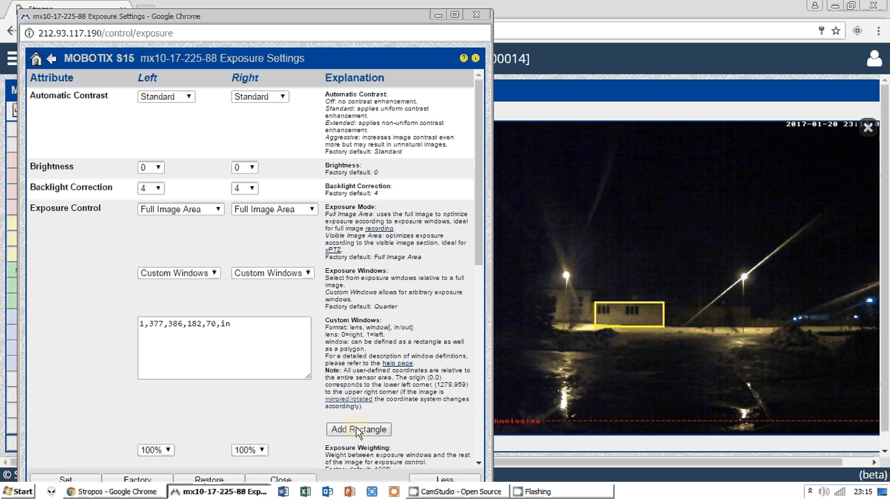
pyautogui.click(358, 430)
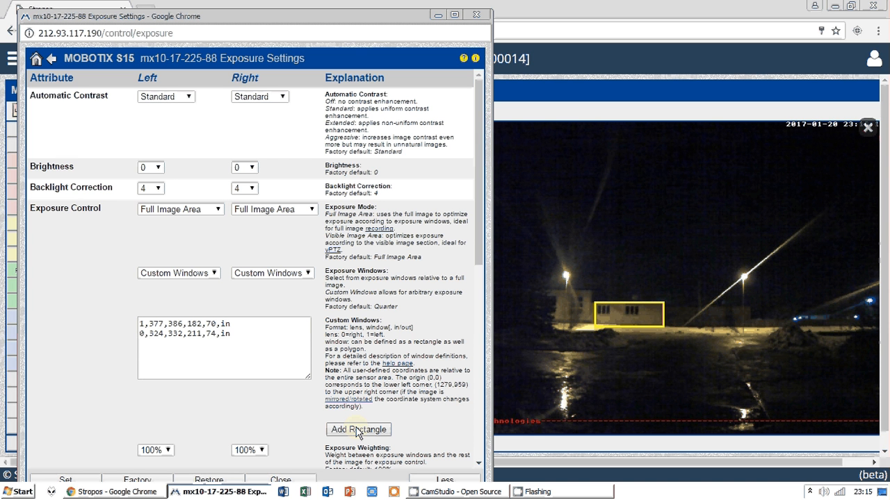
# - Apply the two custom exposure windows and move the settings window off the live images to compare both lenses
pyautogui.click(142, 333)
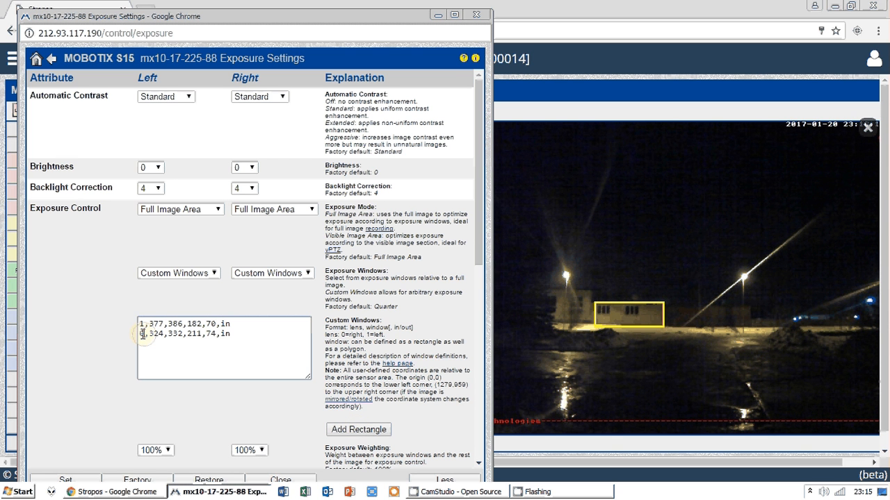
pyautogui.moveTo(142, 333); pyautogui.dragTo(137, 369)
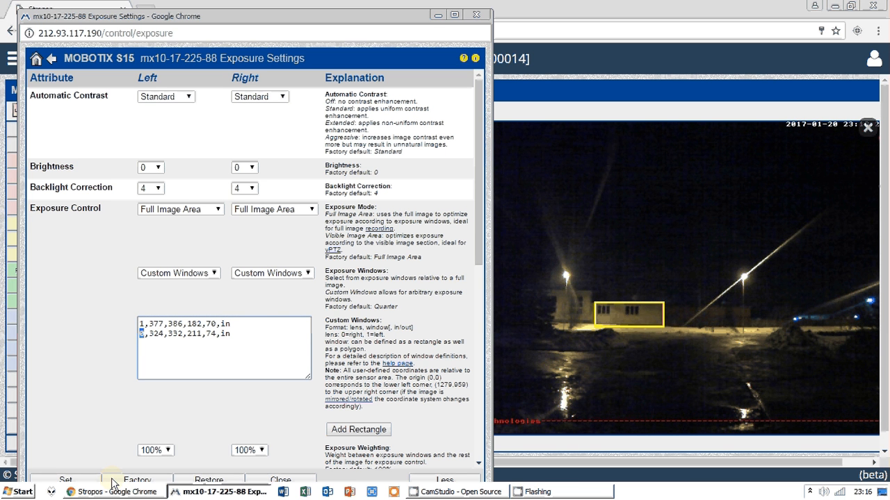
pyautogui.click(437, 44)
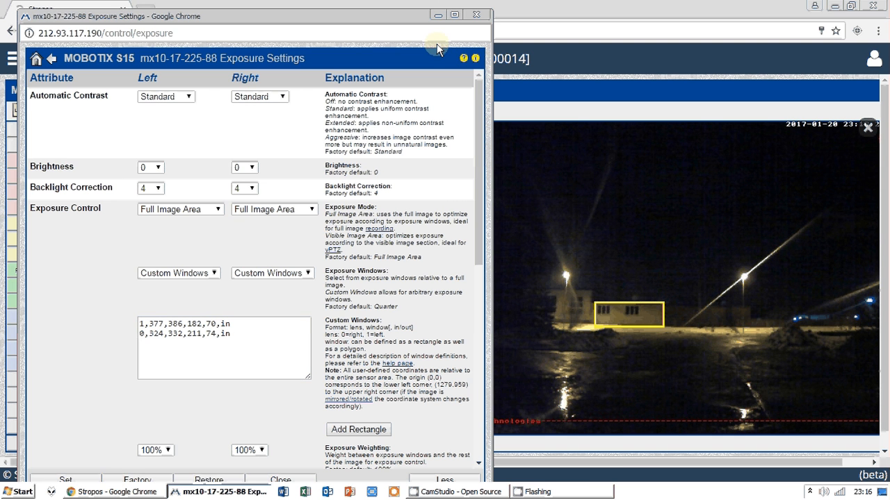
pyautogui.moveTo(334, 19); pyautogui.dragTo(446, 391)
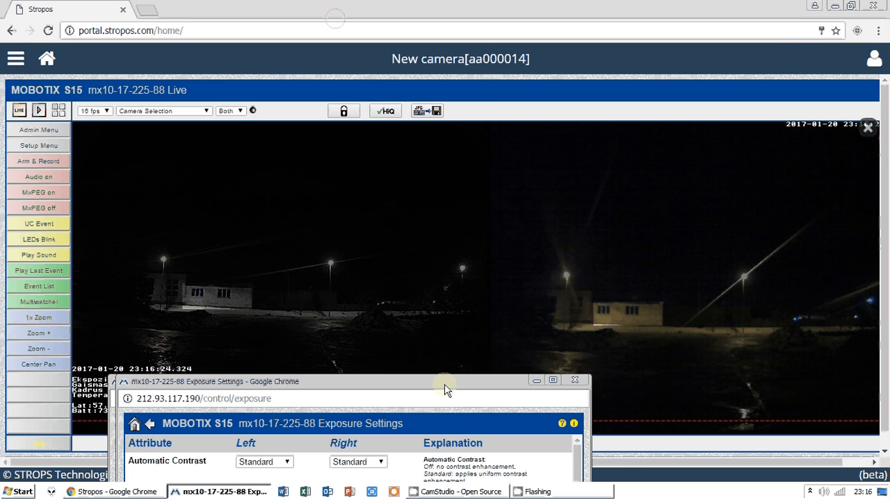
pyautogui.moveTo(445, 385); pyautogui.dragTo(455, 257)
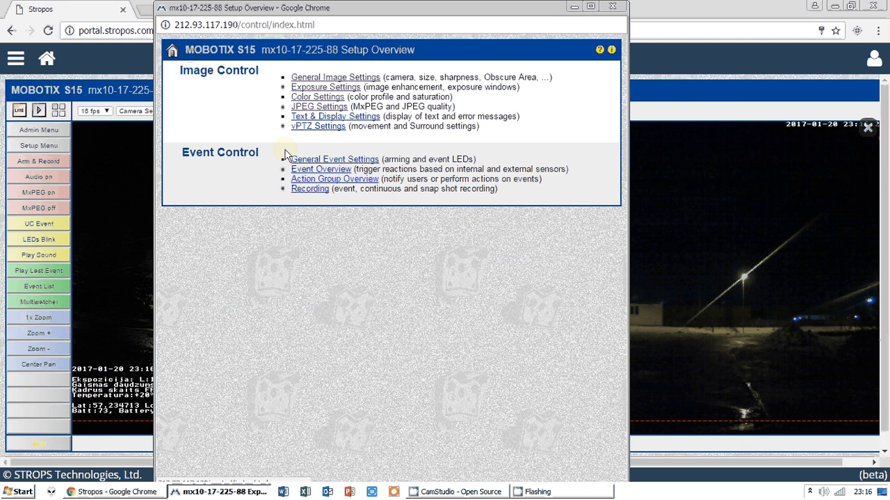
# - In the General Image Settings, disable Automatic Sharpness Control for the right image and apply the change
pyautogui.click(317, 80)
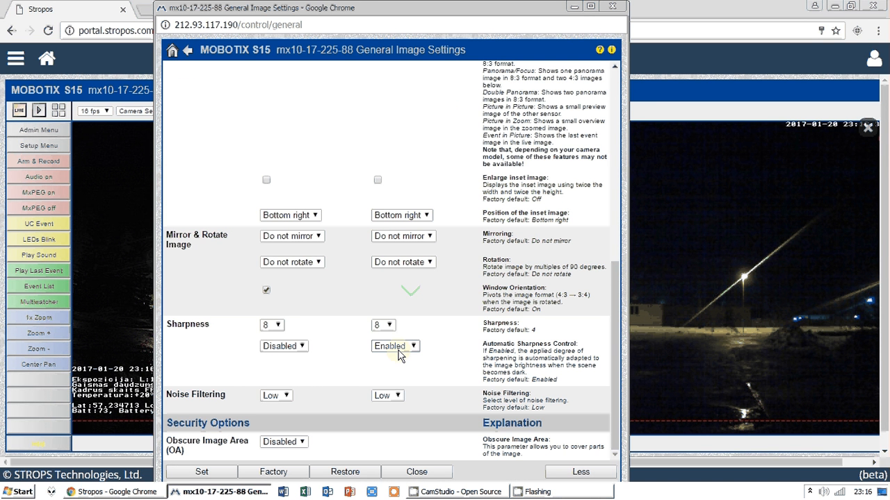
pyautogui.click(394, 365)
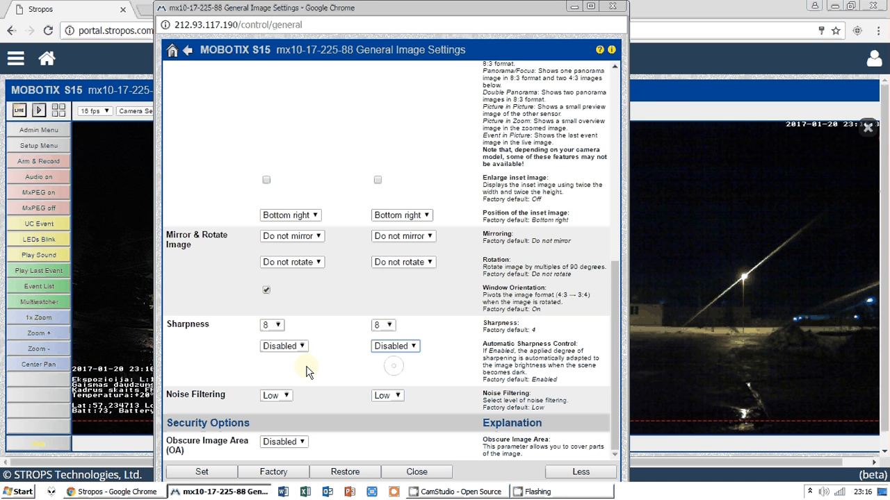
pyautogui.click(209, 471)
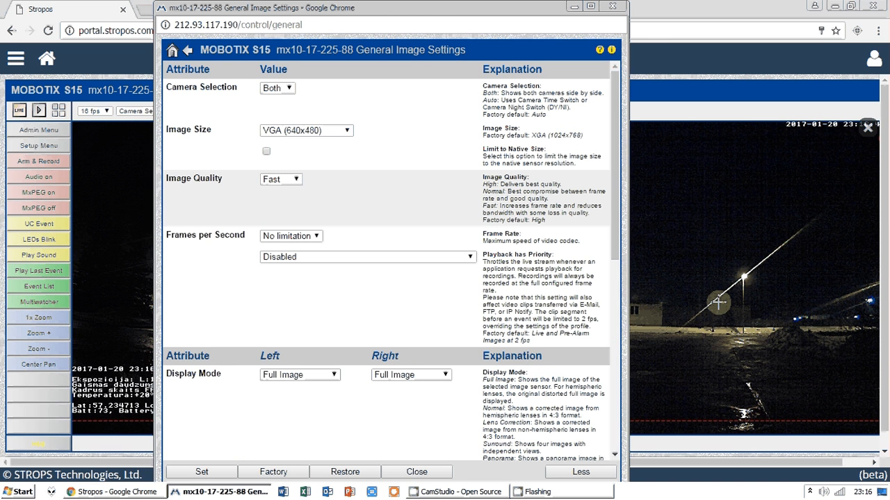
# - Review the Noise Filtering options for the right image and return to the setup overview
pyautogui.scroll(-6, 387, 381)
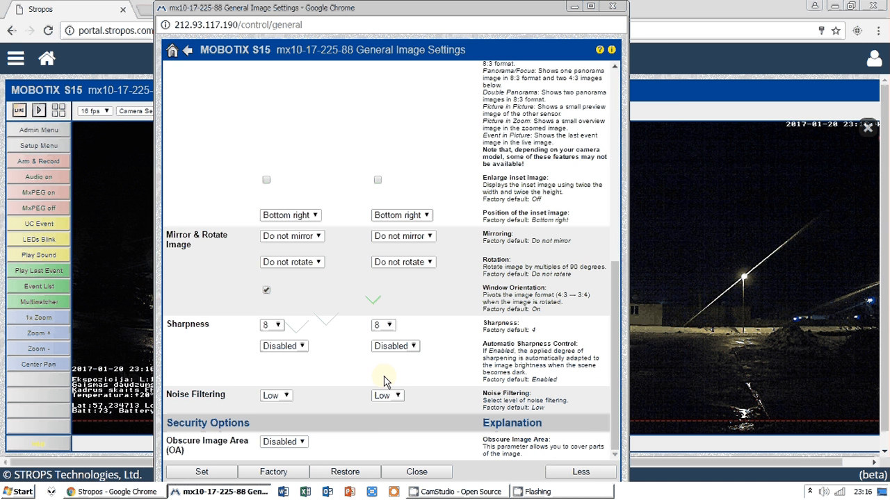
pyautogui.click(386, 395)
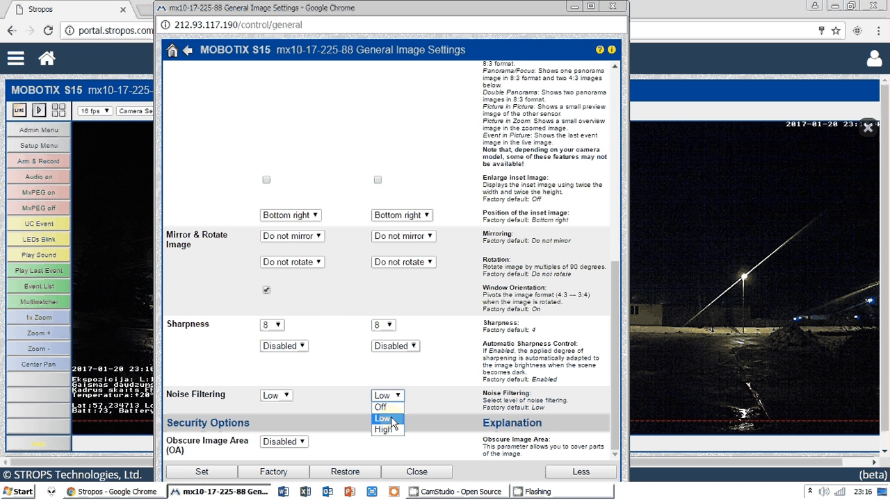
pyautogui.scroll(7, 304, 165)
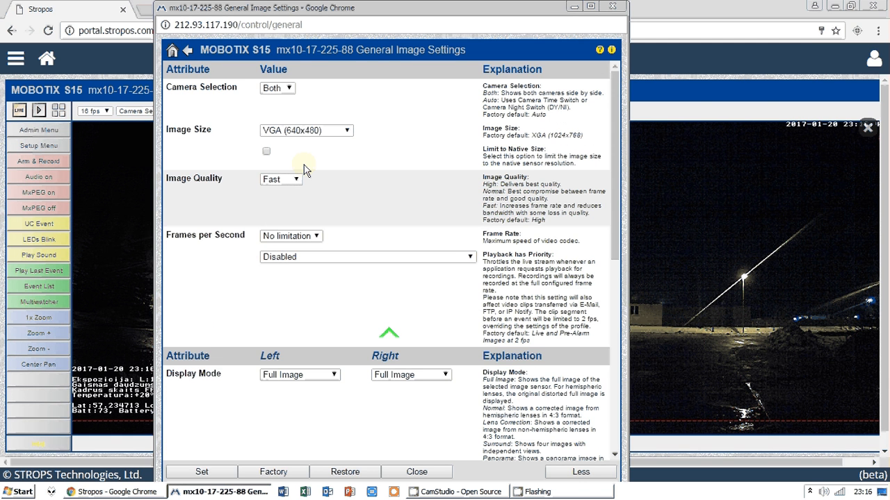
pyautogui.click(187, 50)
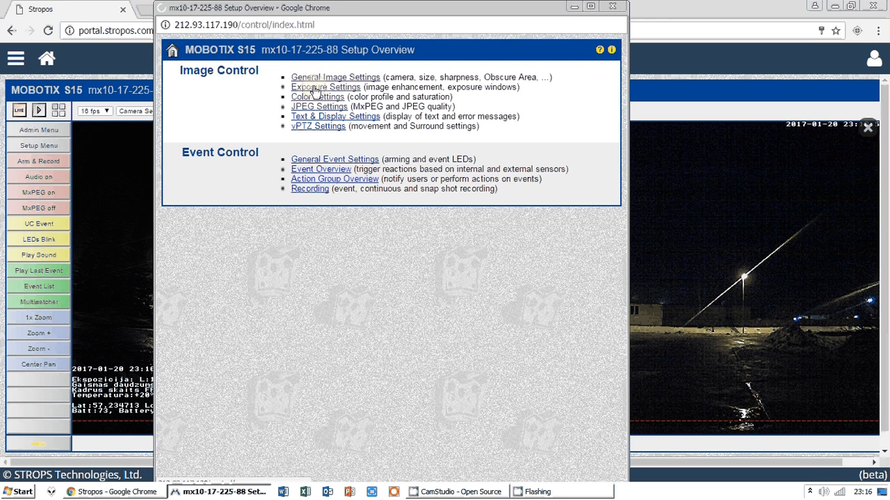
# - In the Exposure Settings, set the right image's Sensor Gain Range to Low and apply it
pyautogui.click(314, 87)
pyautogui.scroll(-5, 387, 281)
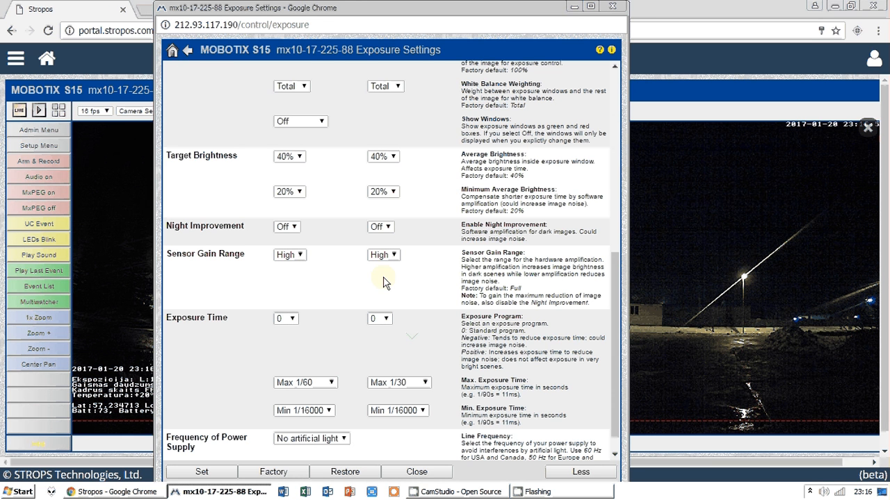
pyautogui.click(386, 281)
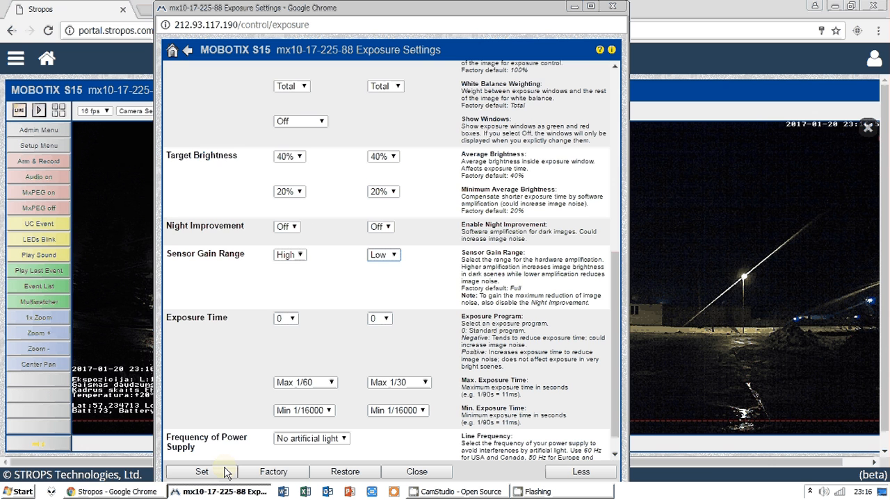
pyautogui.click(225, 473)
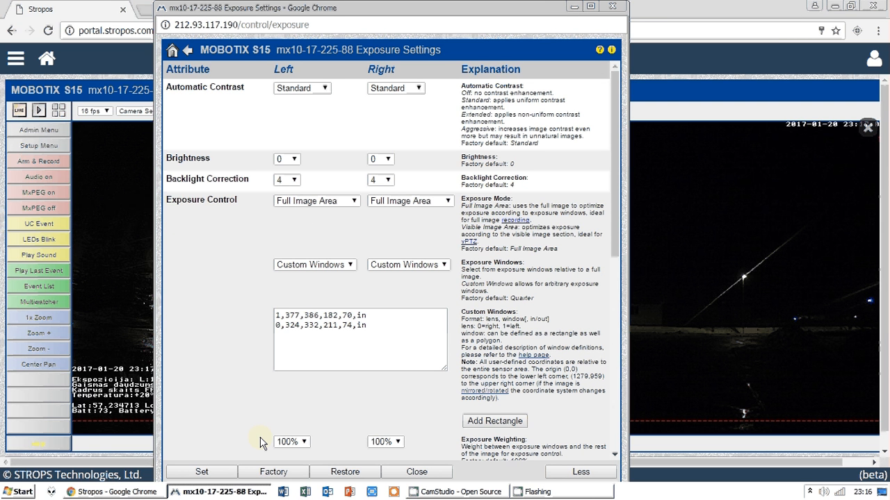
# - Set the right image's maximum exposure time to 1/10 and apply it
pyautogui.scroll(-6, 412, 240)
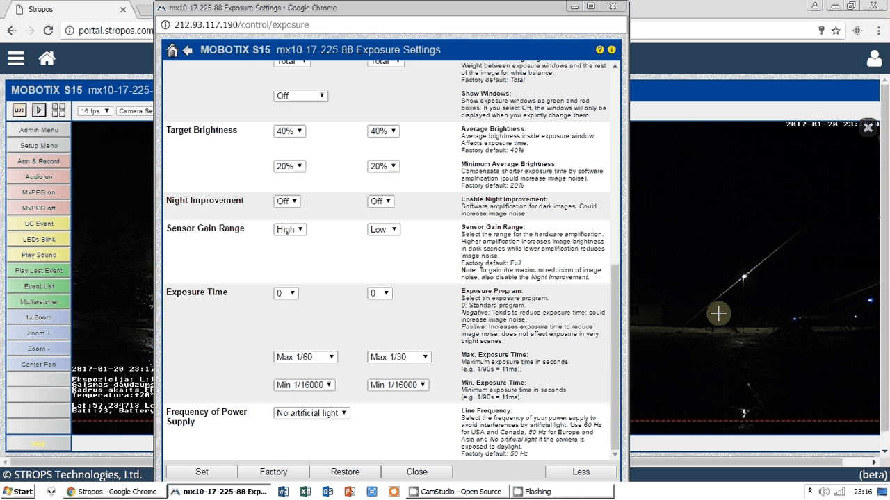
pyautogui.click(399, 300)
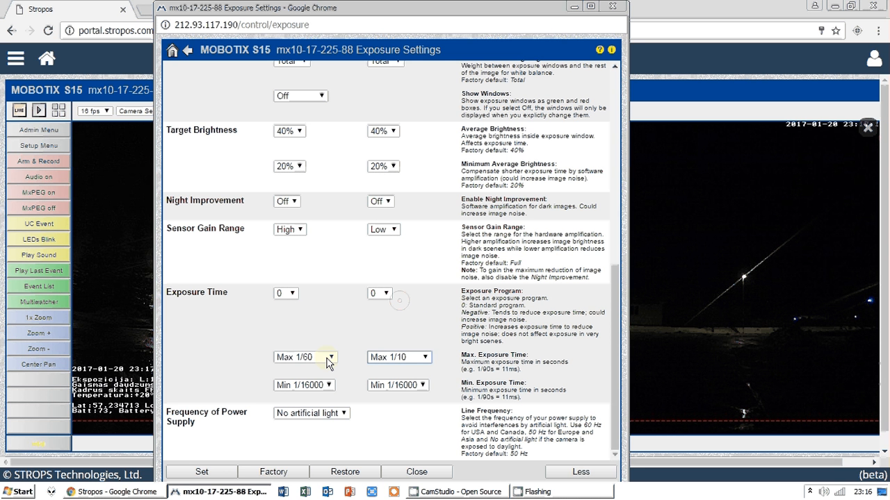
pyautogui.click(200, 472)
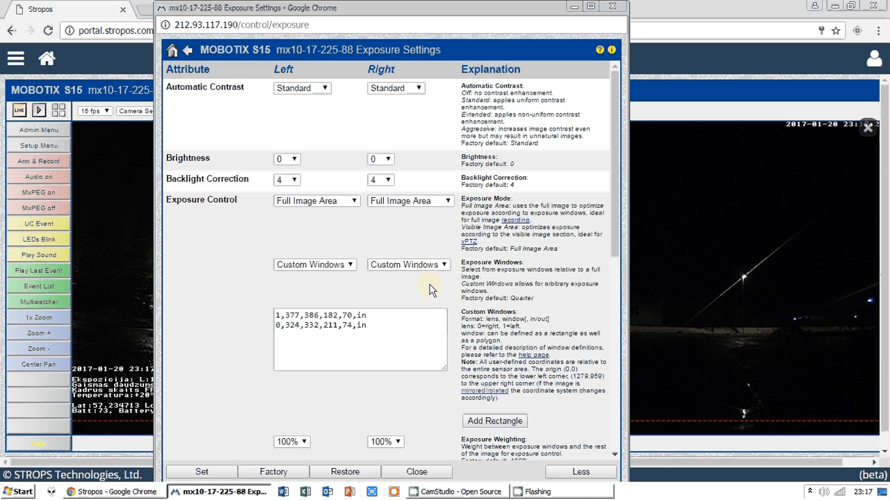
# - Apply the exposure settings again, close them and store the complete camera configuration permanently
pyautogui.scroll(-5, 417, 271)
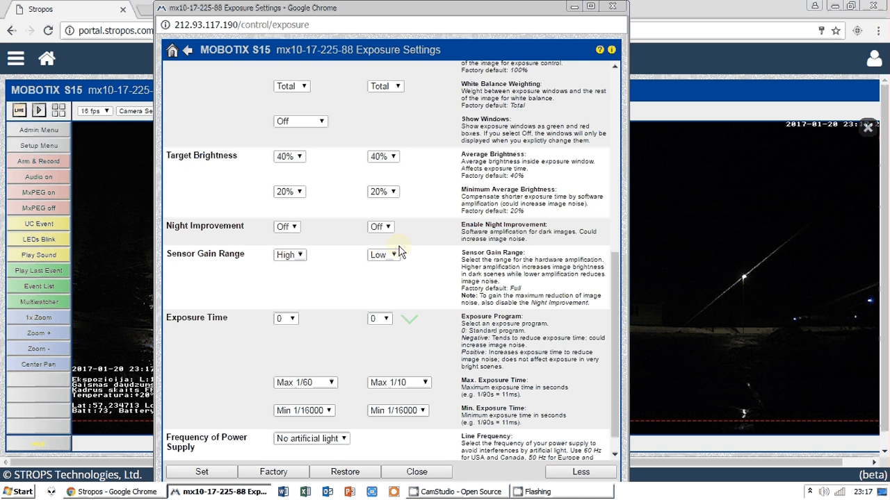
pyautogui.click(198, 469)
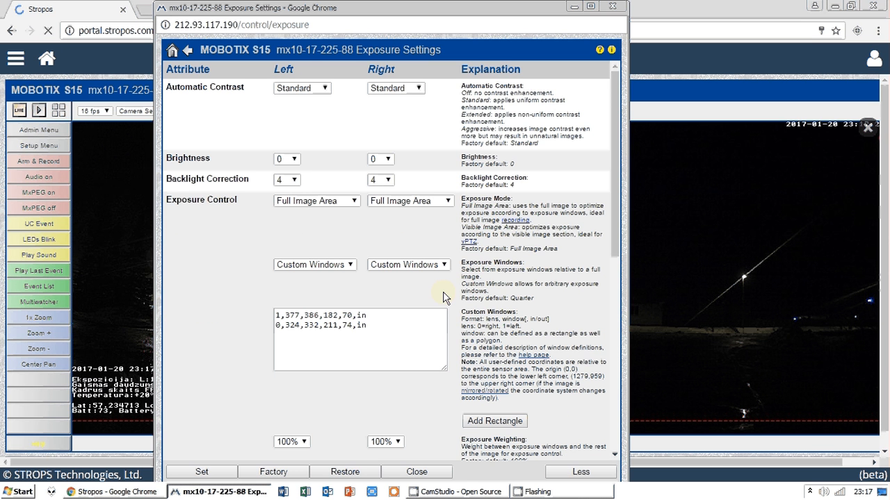
pyautogui.click(417, 472)
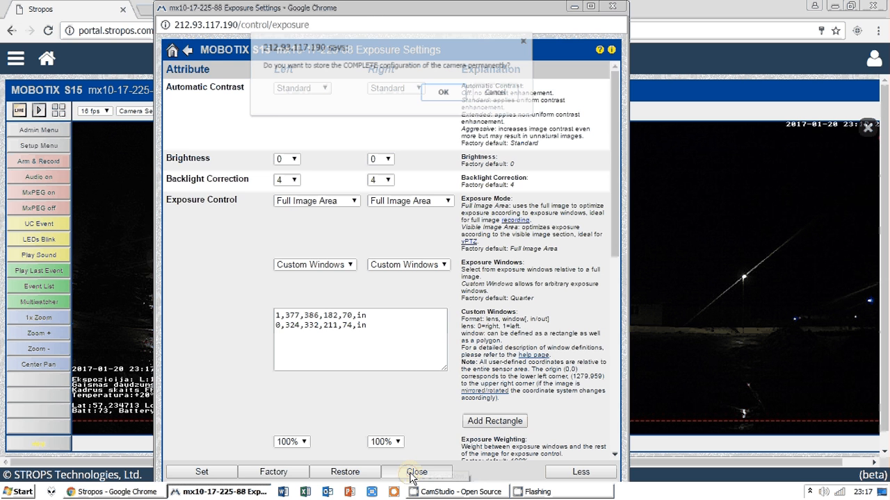
pyautogui.click(442, 91)
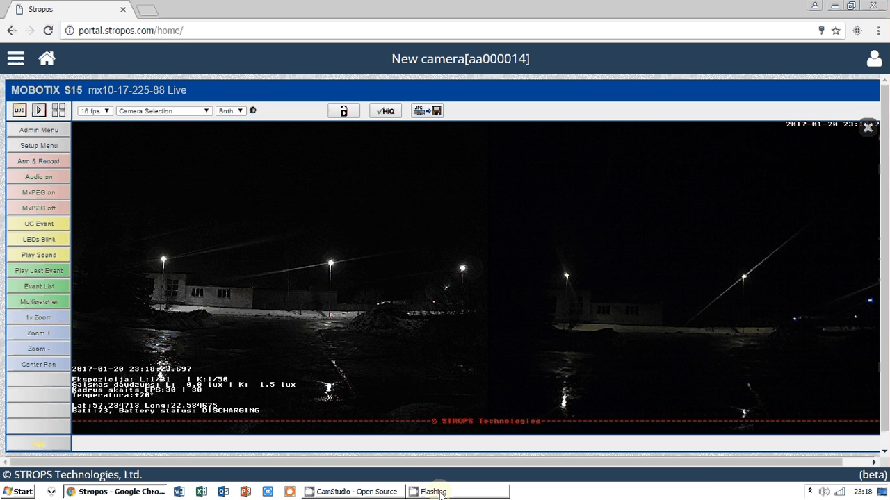
pyautogui.click(356, 492)
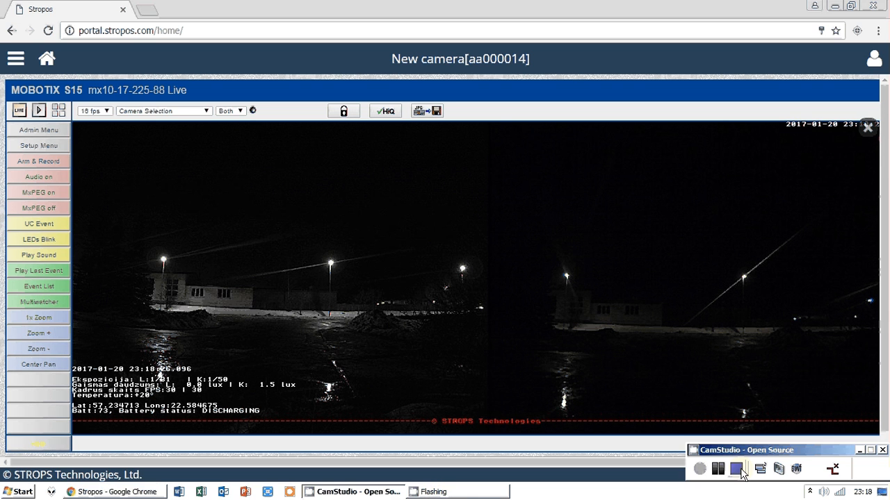